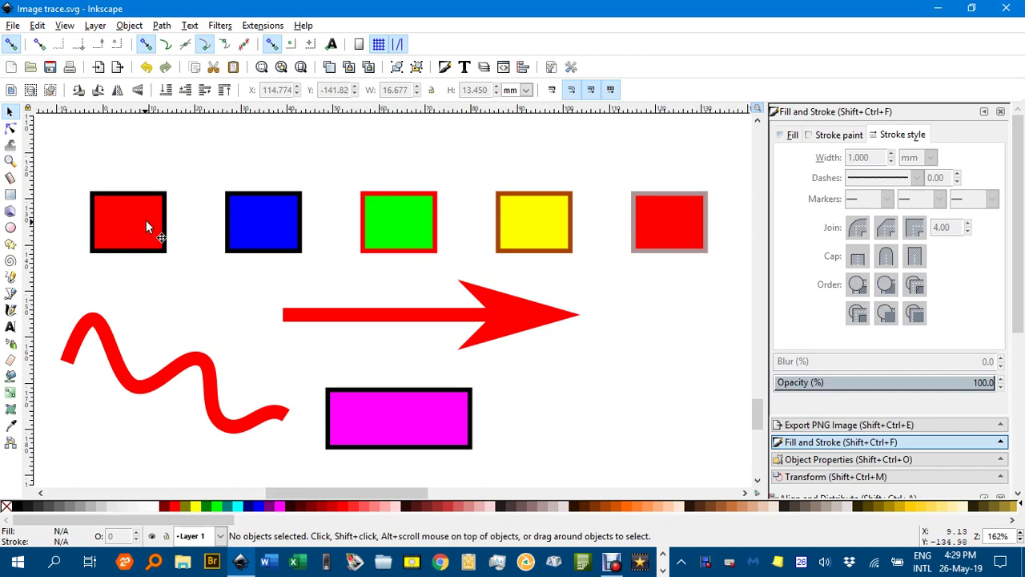
Browse the Edit > Select Same options and close them without choosing any.
click(37, 27)
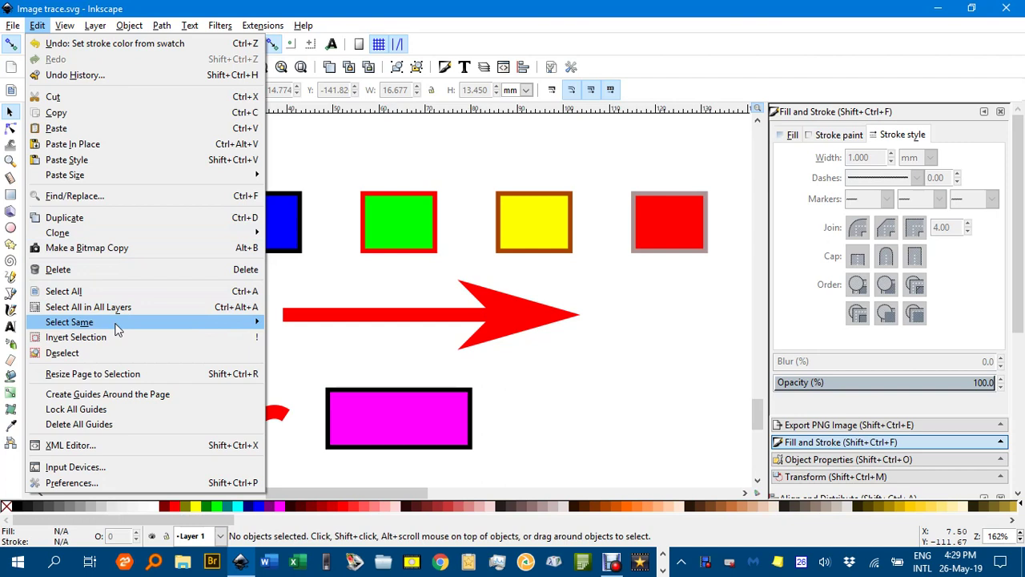
mouse_move(133, 329)
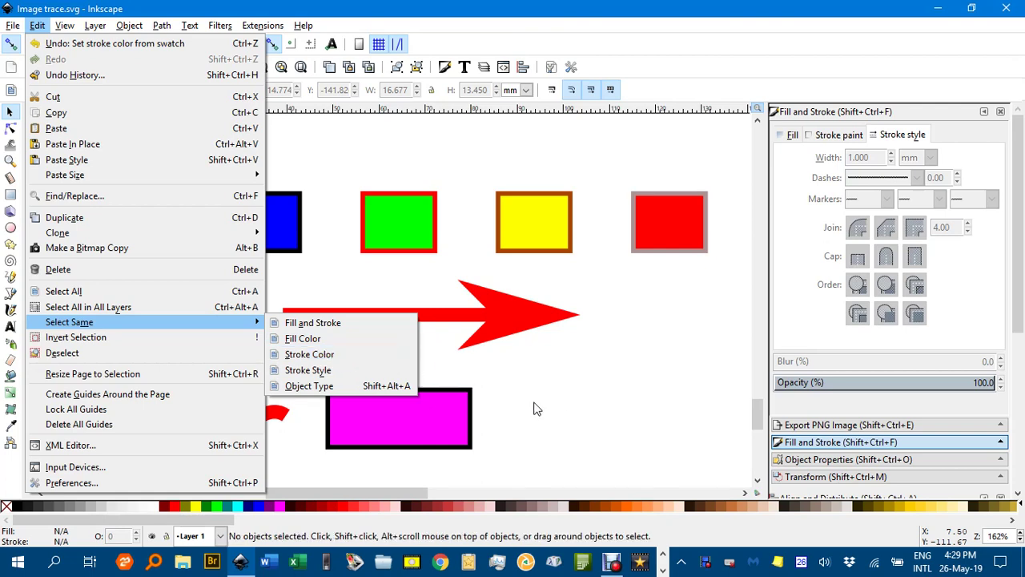
click(561, 411)
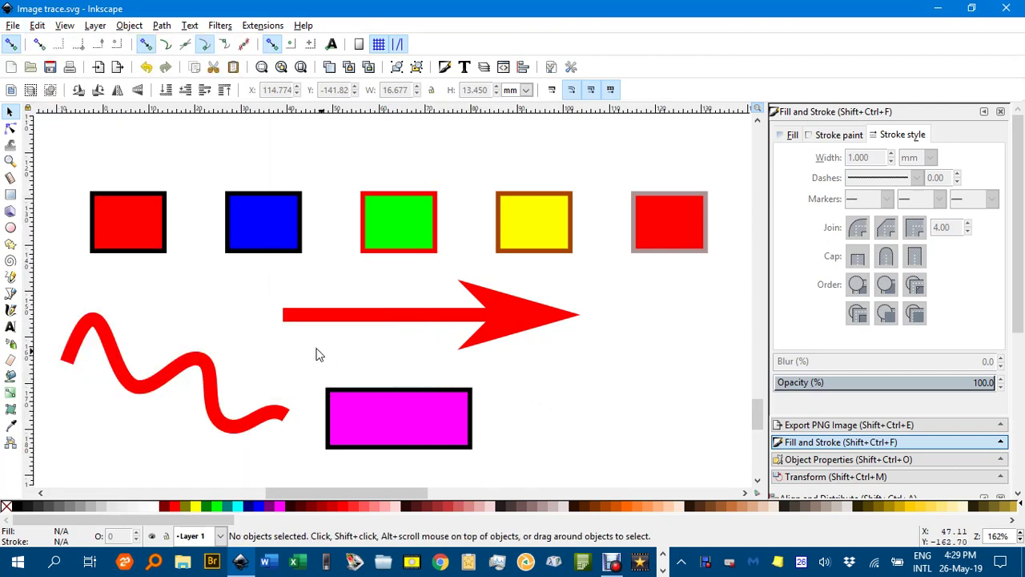
Select the top-left red square, then select same Fill and Stroke, then same Fill Color.
click(133, 198)
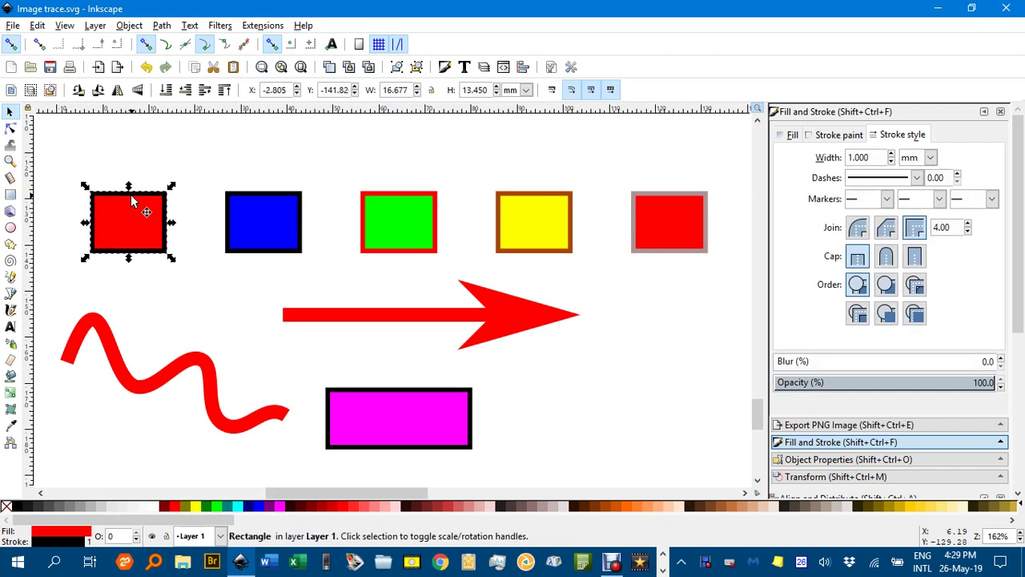
click(37, 26)
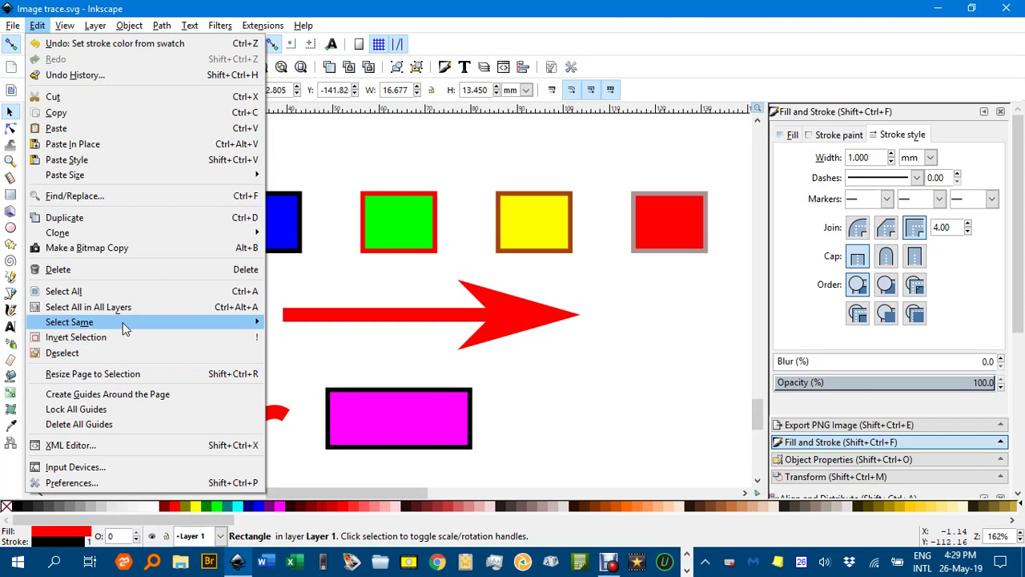
mouse_move(247, 329)
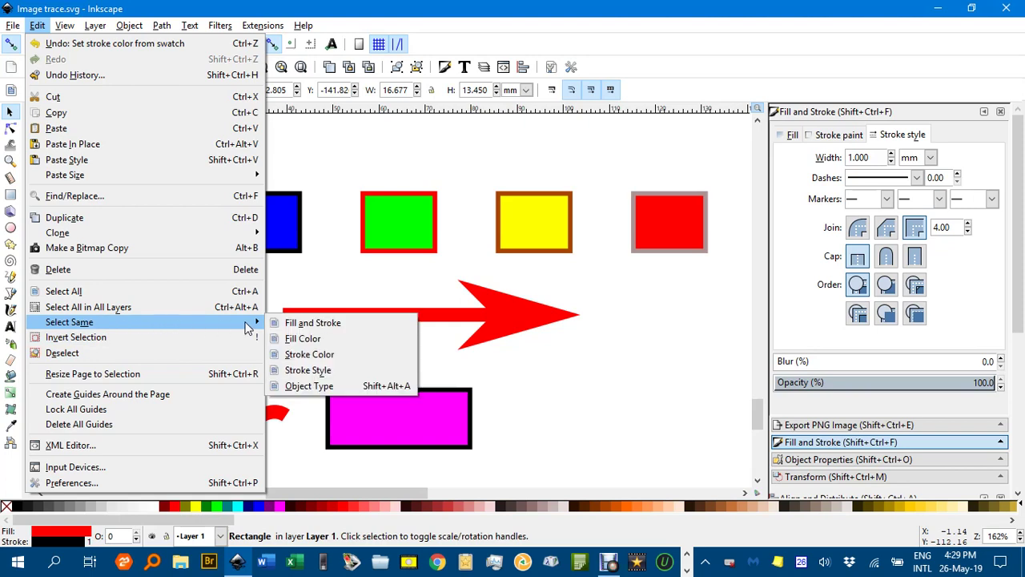
click(308, 322)
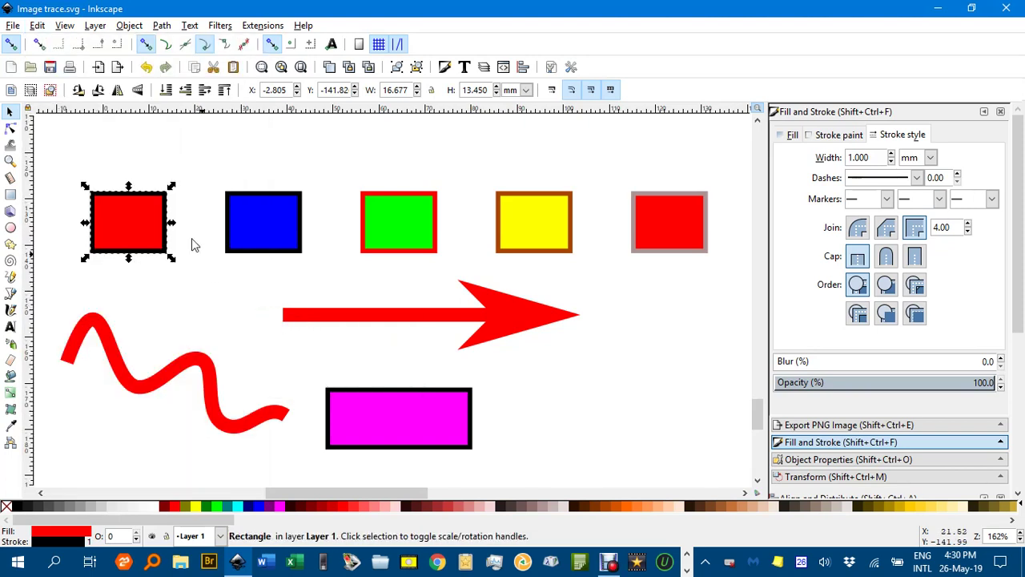
click(37, 26)
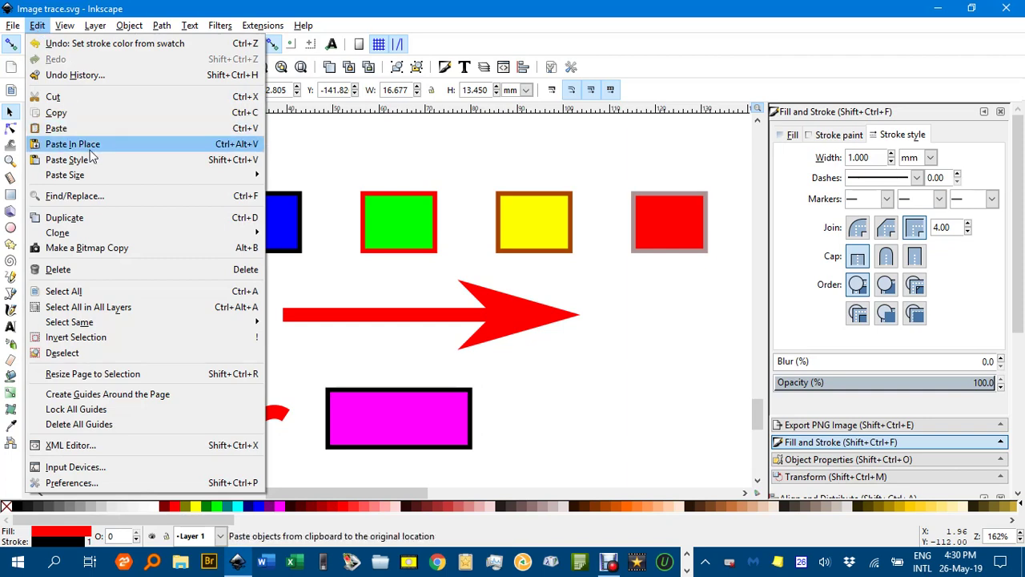
mouse_move(245, 322)
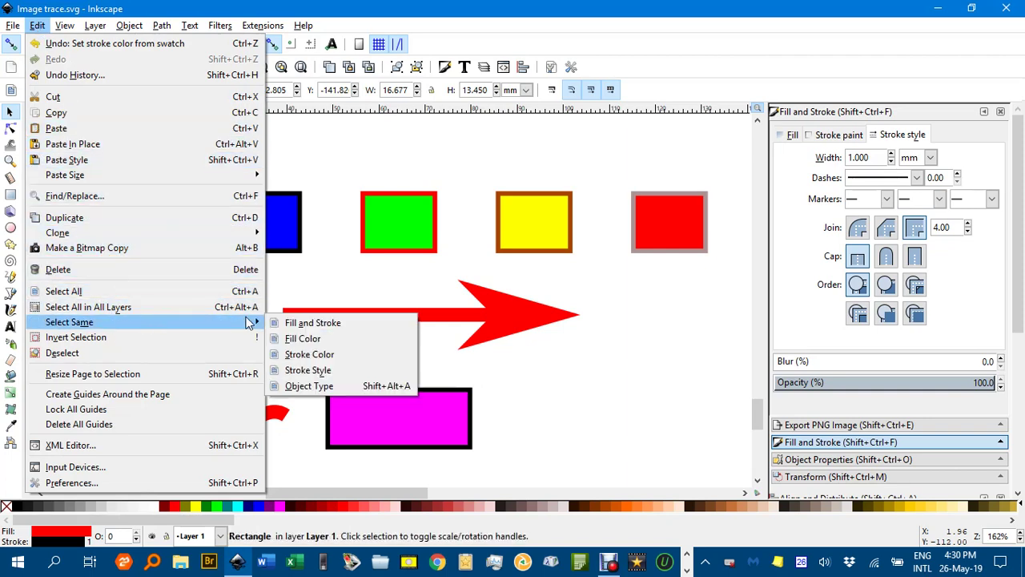
click(303, 340)
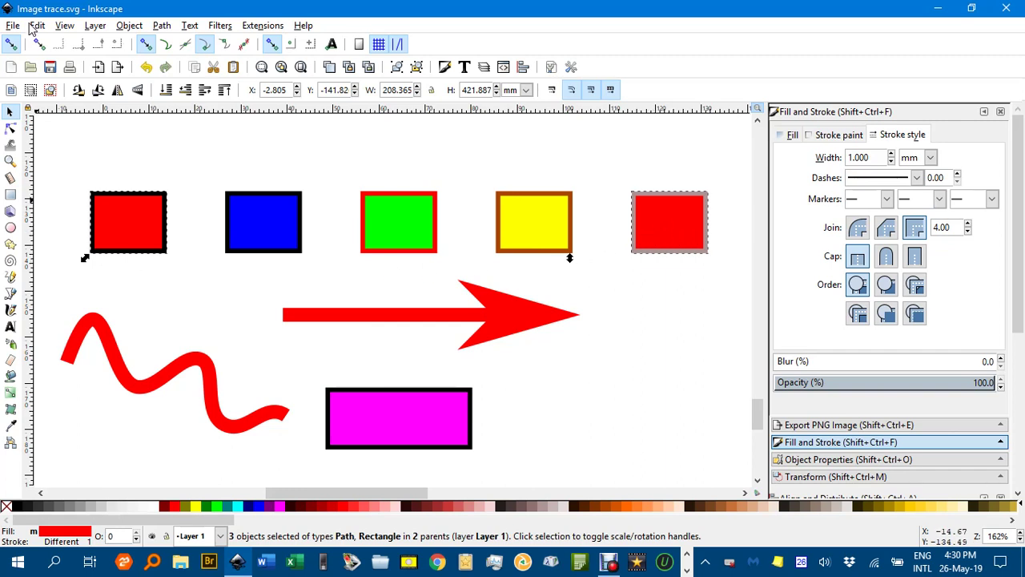
click(132, 168)
click(140, 217)
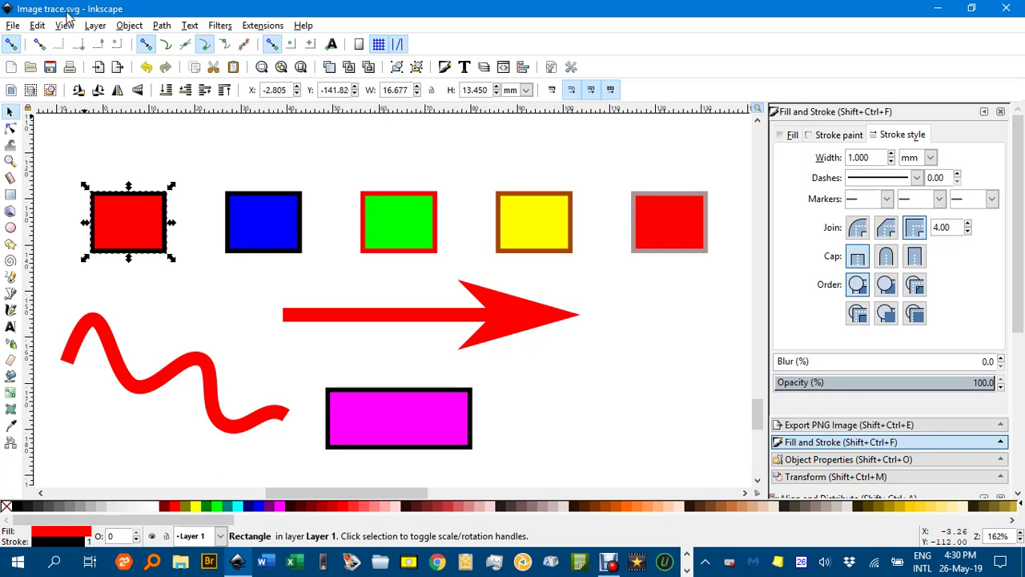
click(37, 24)
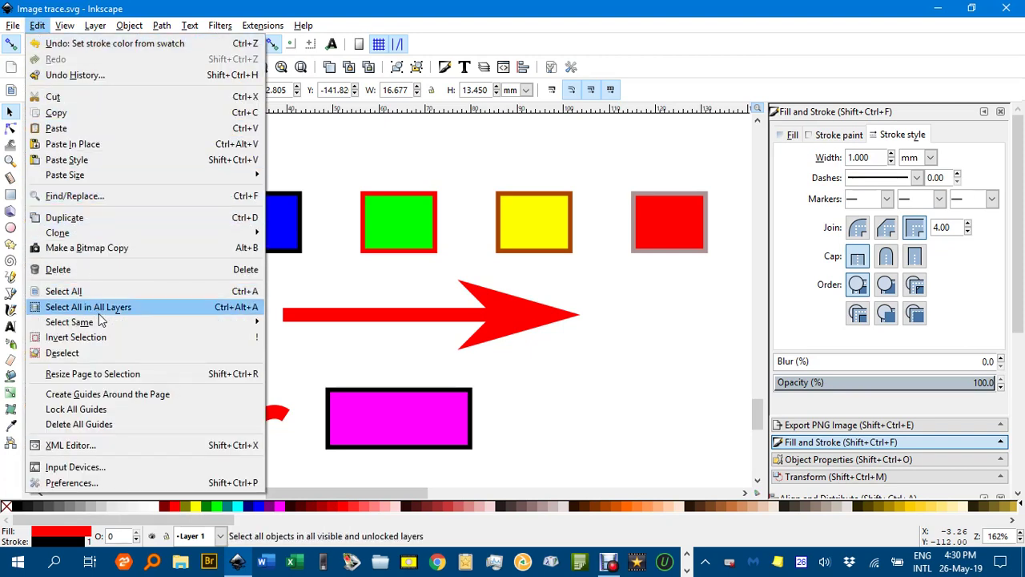
click(319, 357)
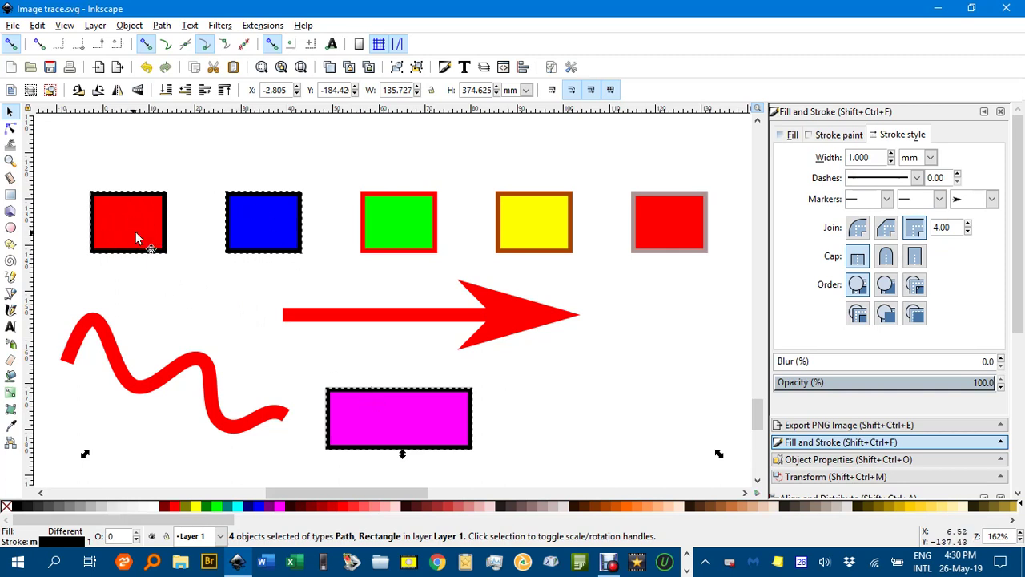
click(134, 158)
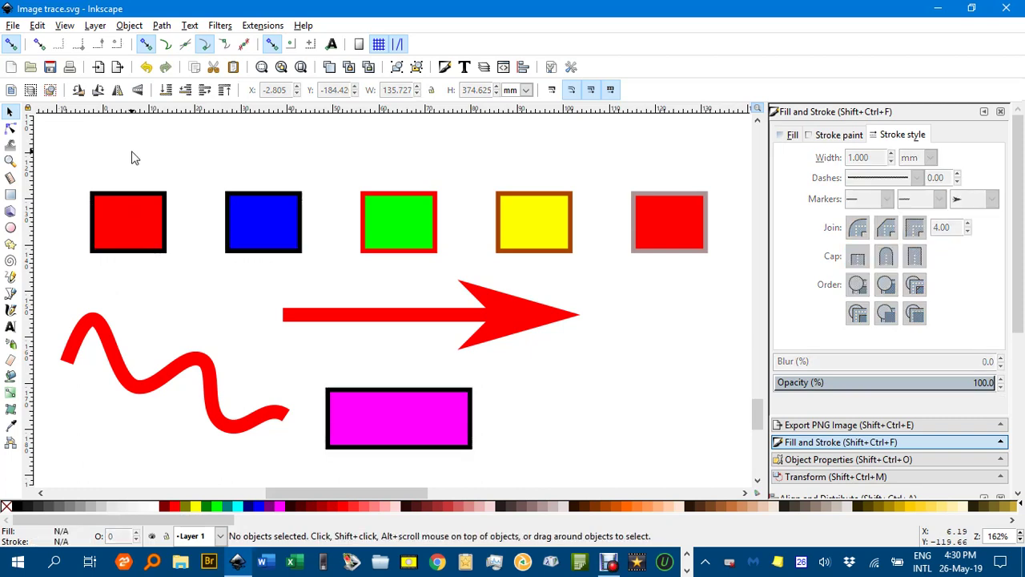
click(127, 215)
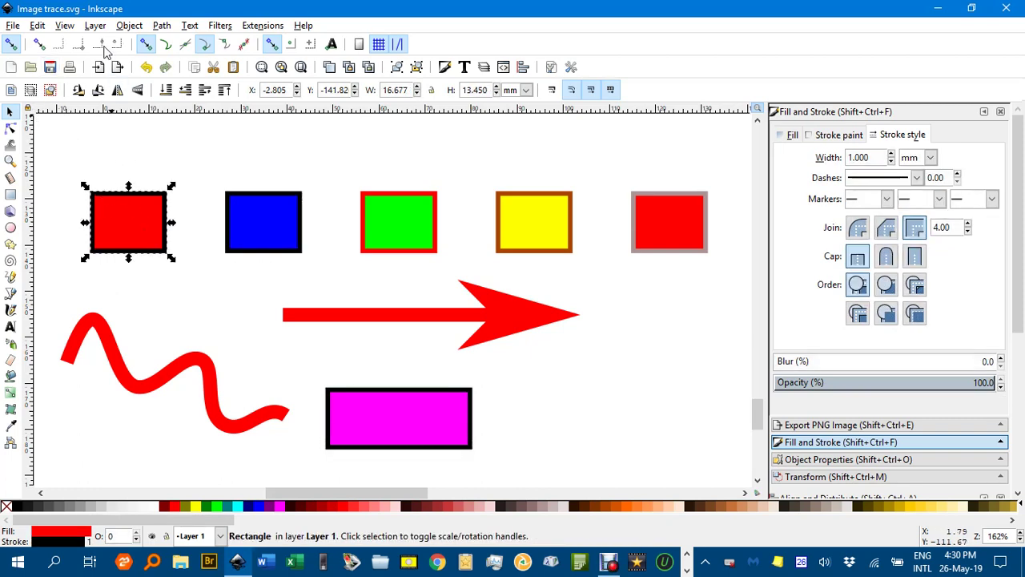
click(37, 25)
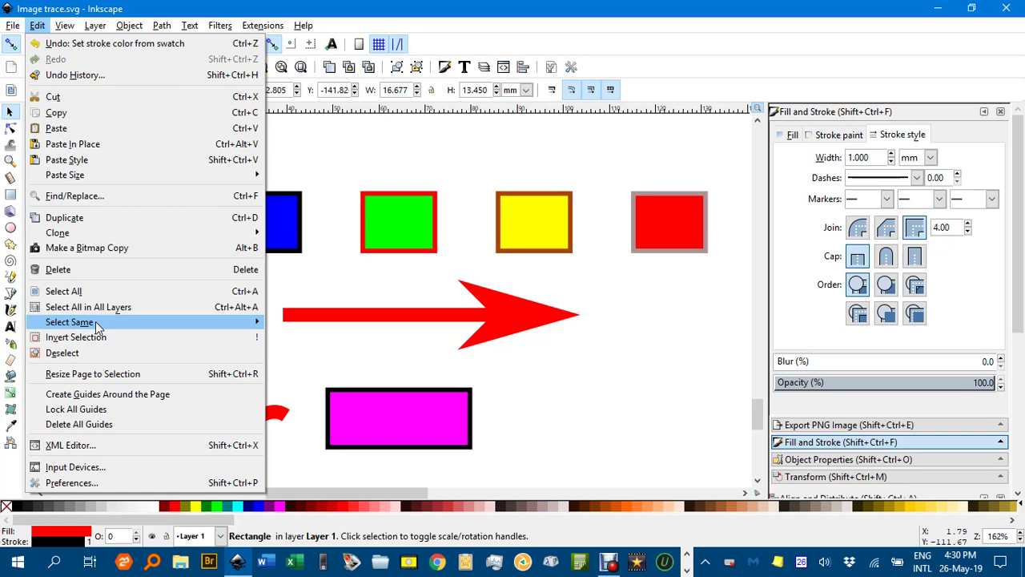
mouse_move(141, 321)
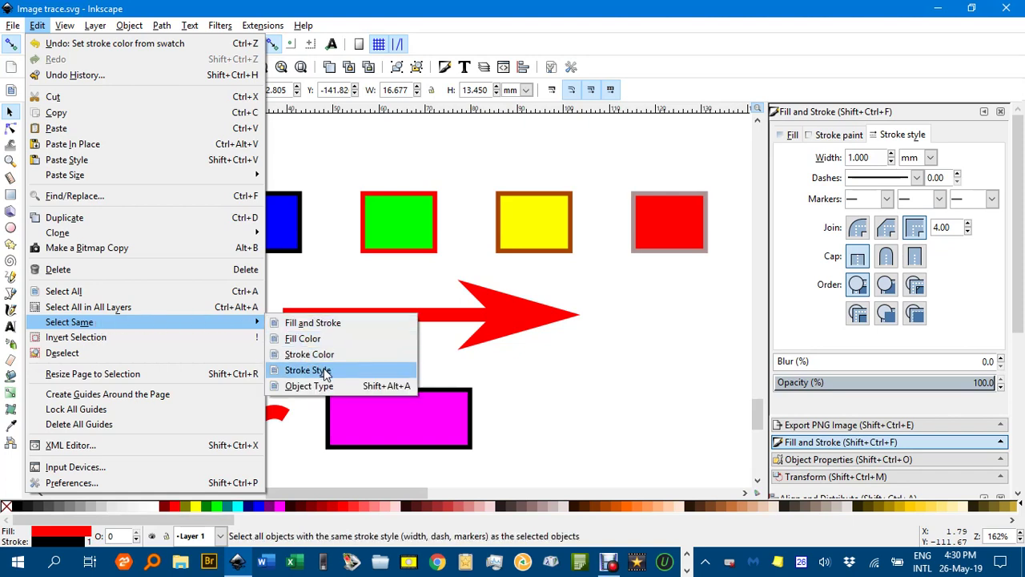
click(308, 370)
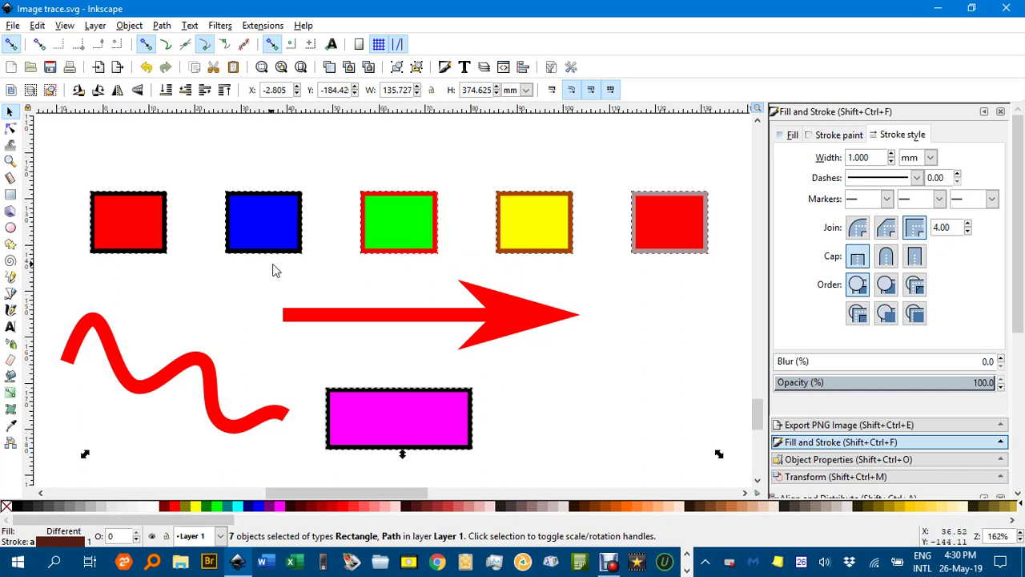
click(189, 177)
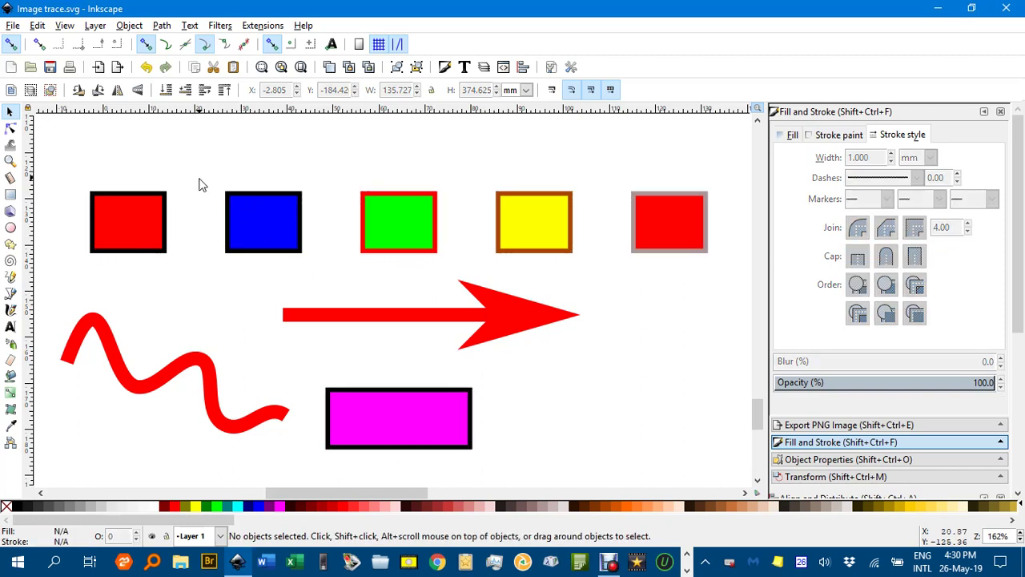
click(374, 416)
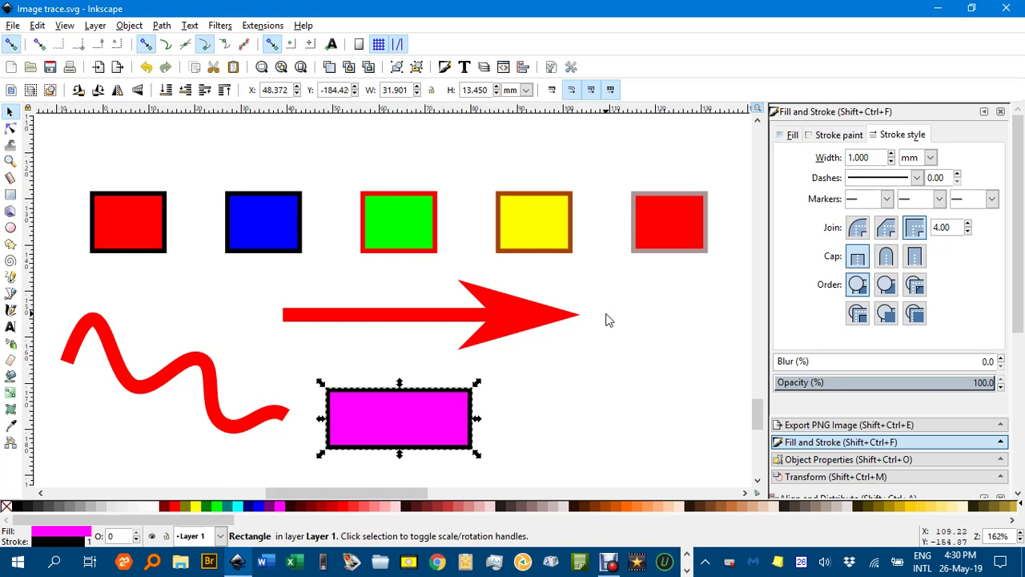
click(599, 375)
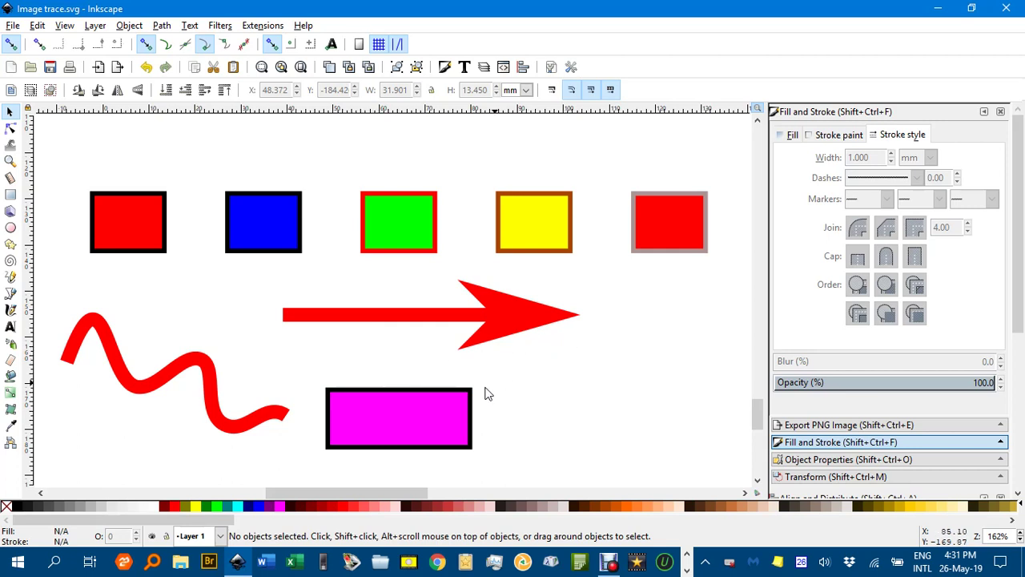
Select the red square and highlight its ff0000ff flat fill code in the Fill tab.
click(137, 222)
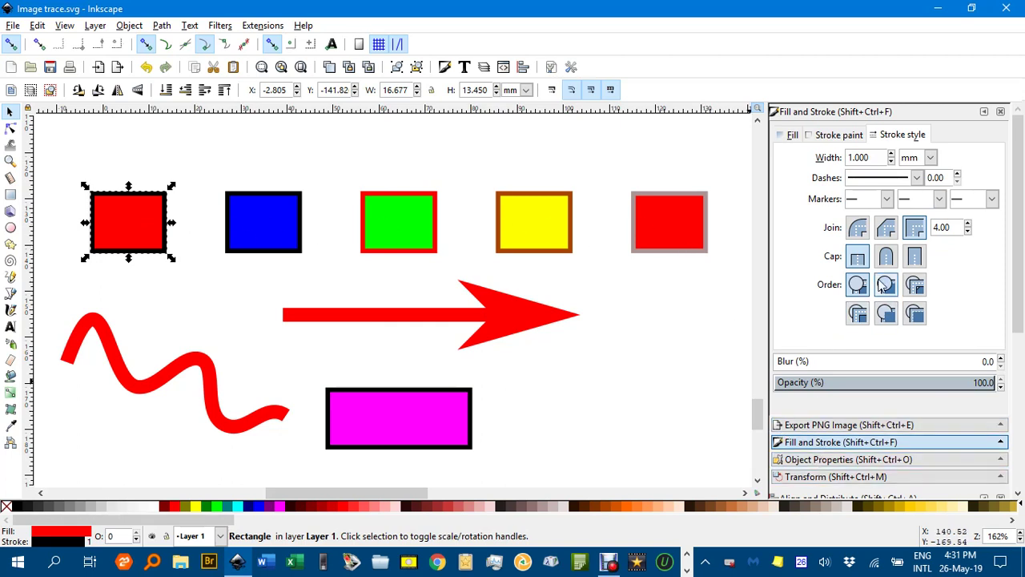
click(786, 138)
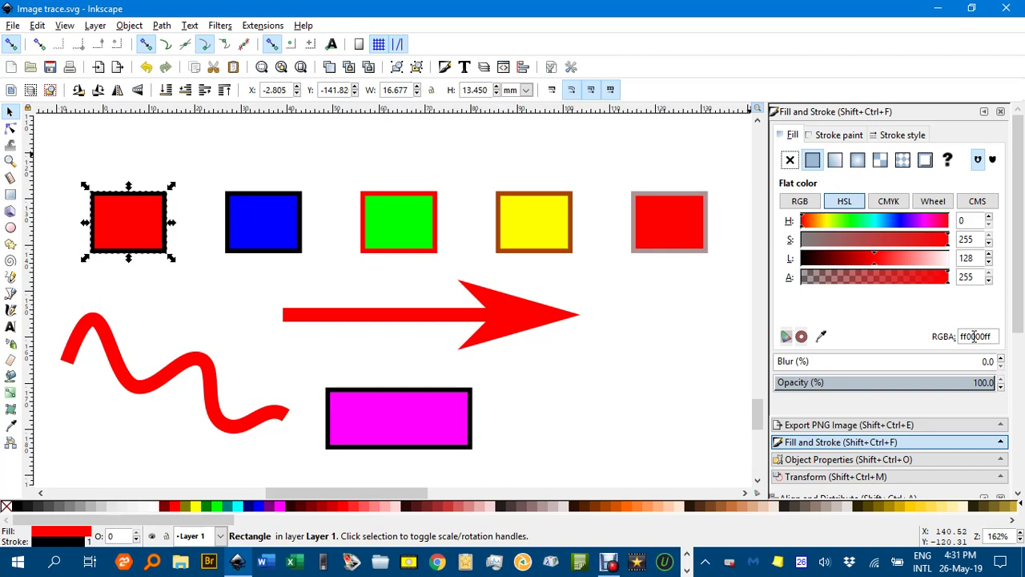
drag(962, 336, 970, 338)
click(972, 337)
drag(964, 337, 999, 337)
key(ctrl+c)
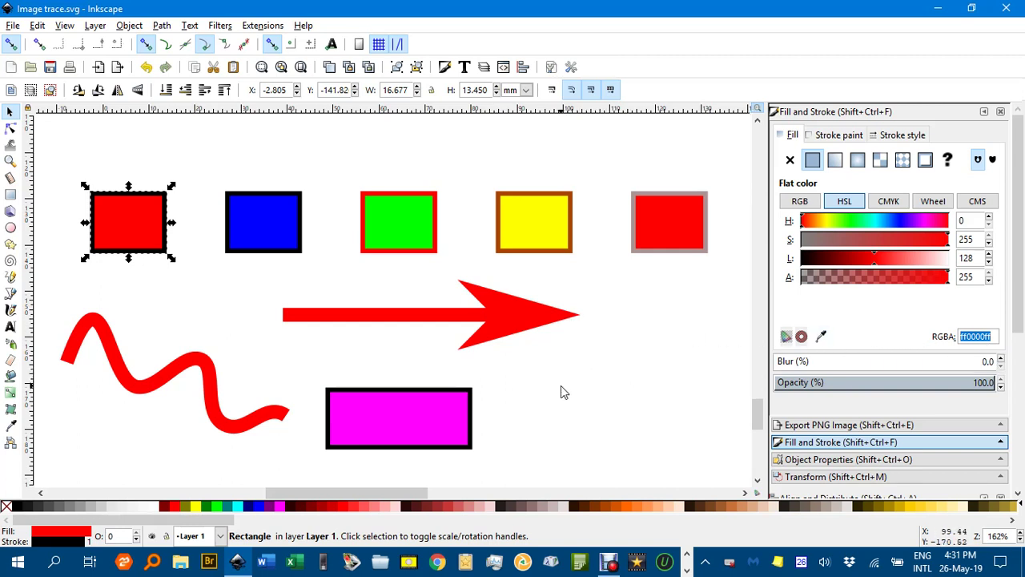
Paste ff0000ff as a text label, move it onto the red square and make it white.
text(t)
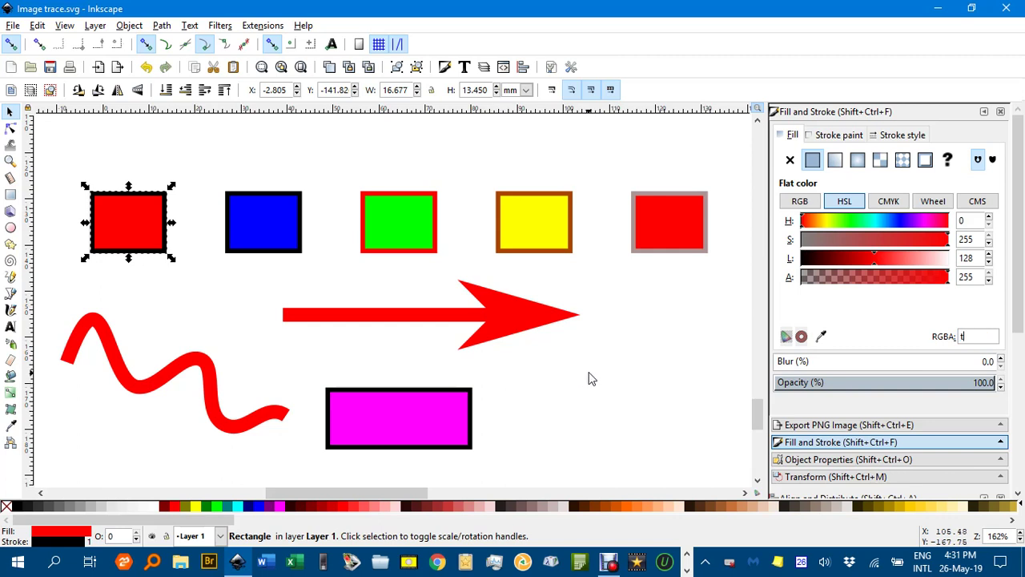
click(589, 379)
key(t)
click(590, 368)
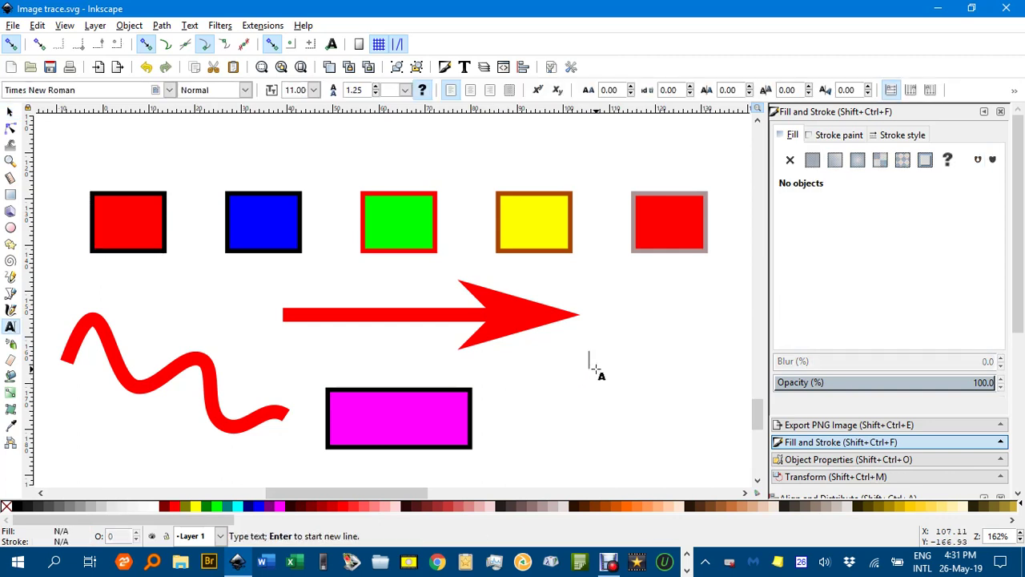
key(ctrl+v)
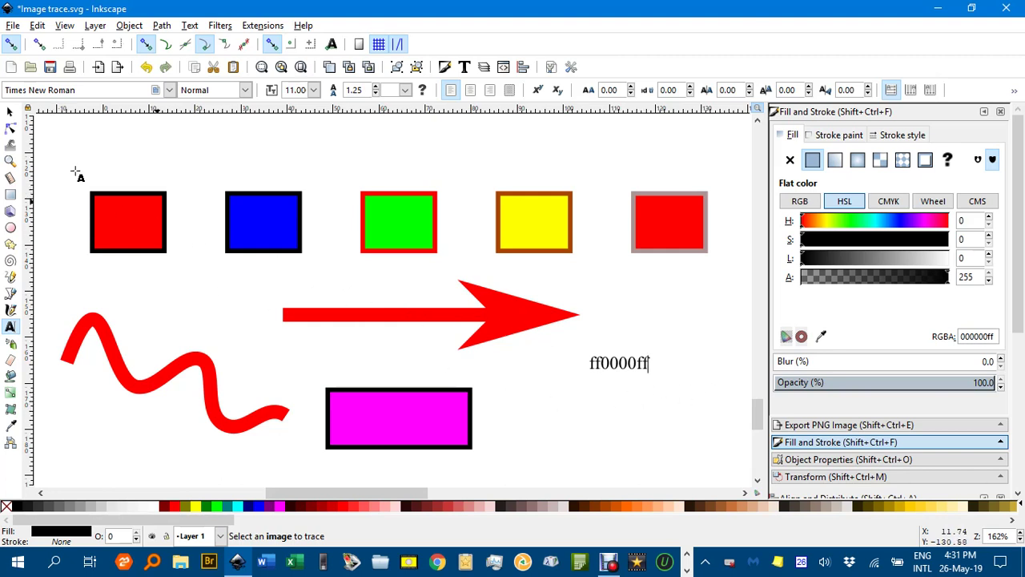
click(10, 112)
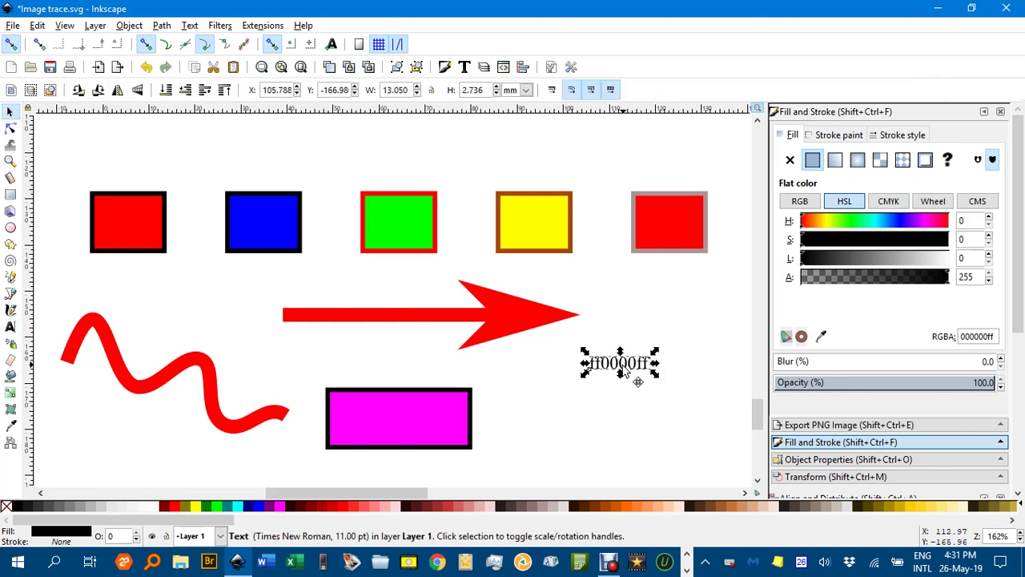
drag(613, 367, 127, 225)
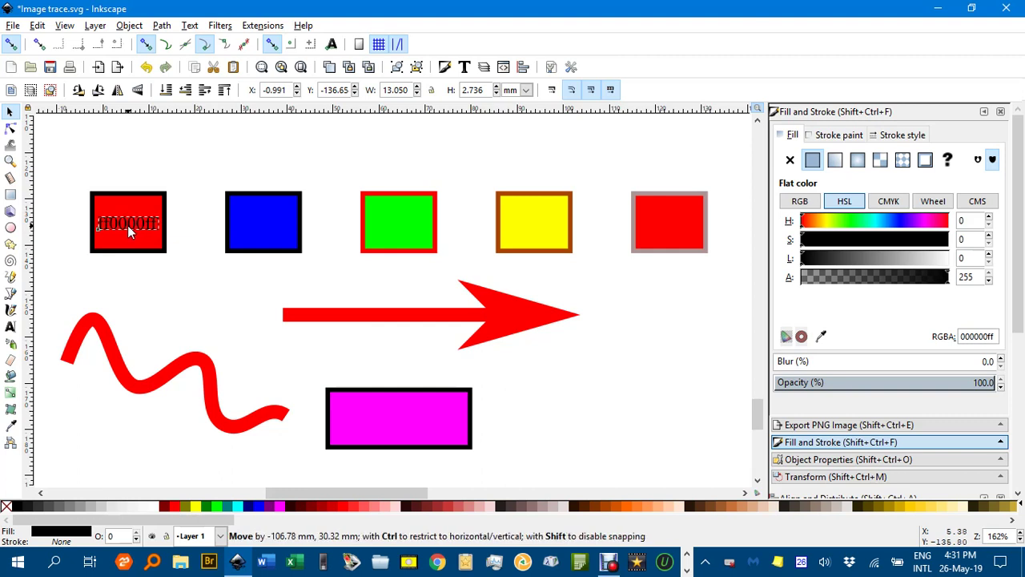
click(158, 508)
click(179, 322)
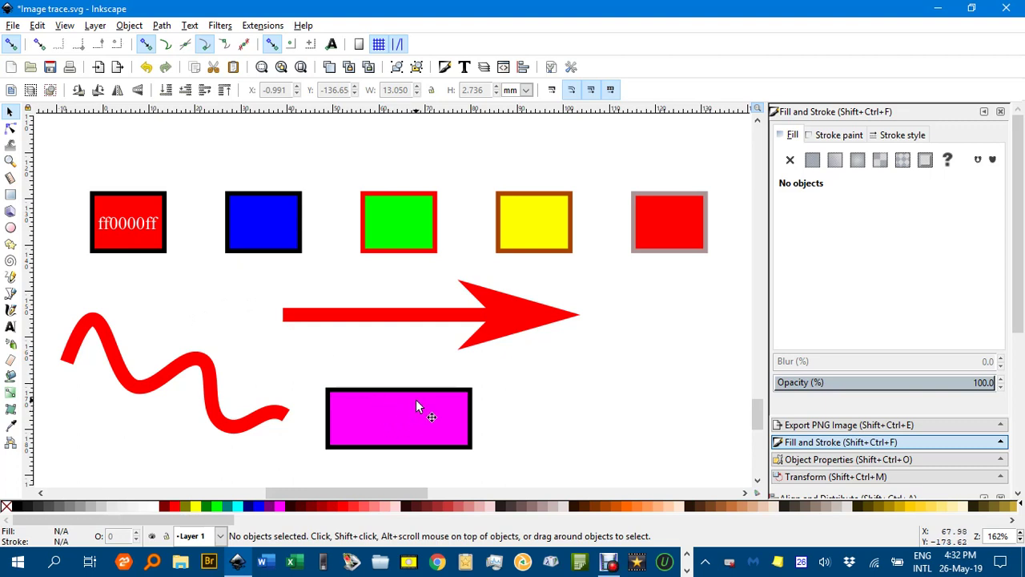
Copy the magenta rectangle's ff00ffff code and paste it as a text label inside it.
click(396, 420)
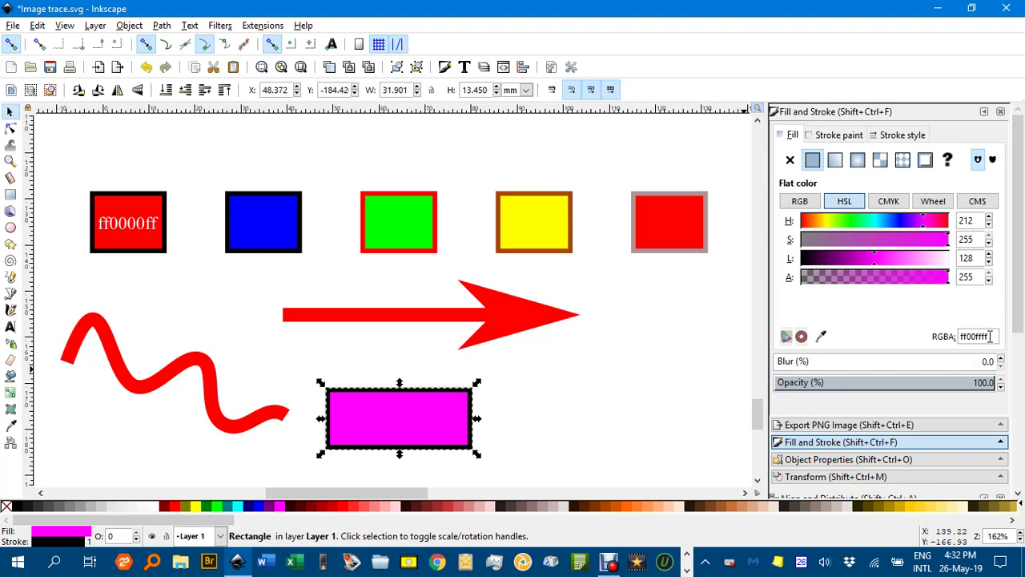
drag(991, 337, 927, 337)
key(ctrl+c)
click(607, 436)
key(t)
click(575, 411)
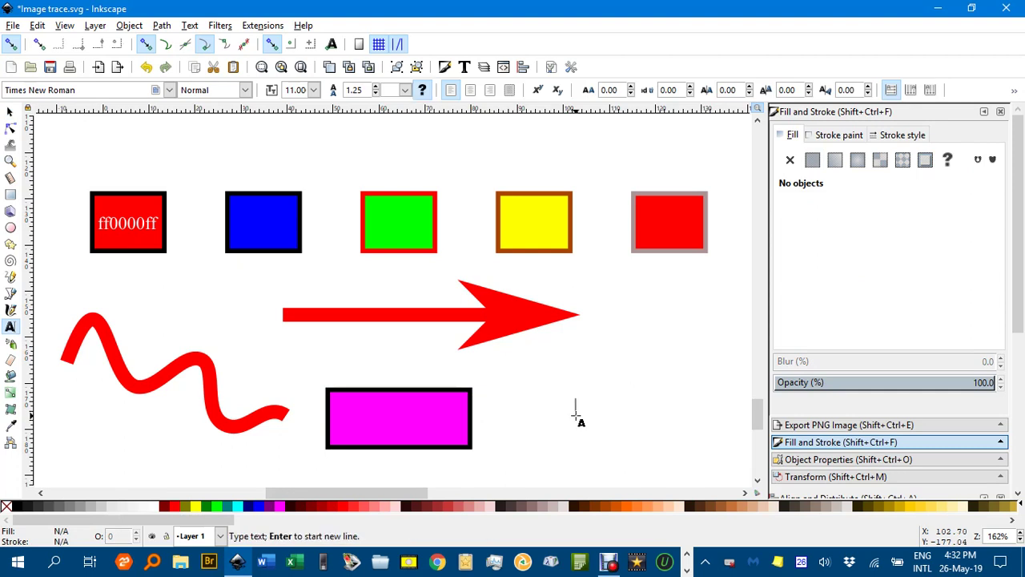
key(ctrl+v)
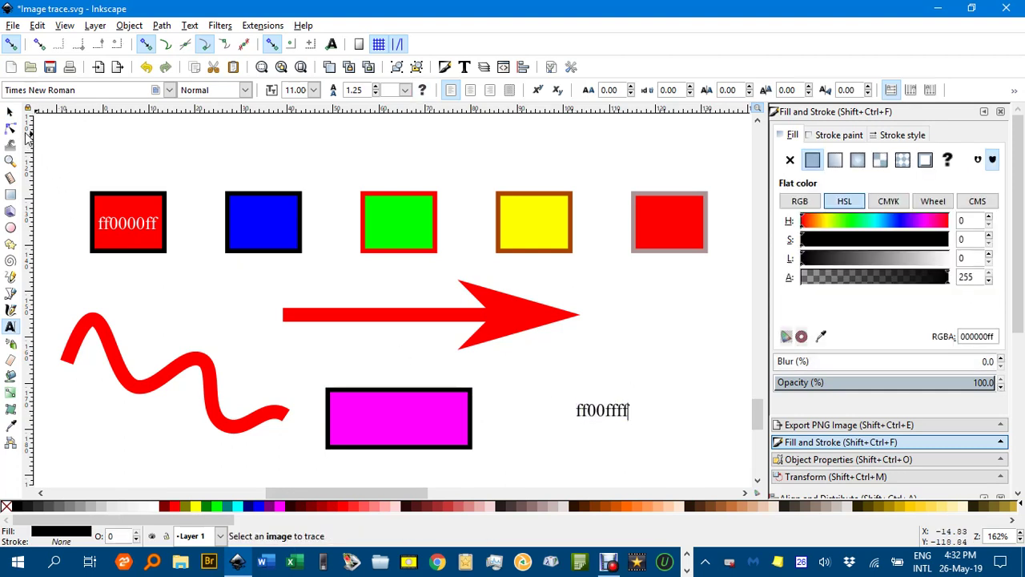
click(11, 112)
drag(591, 412, 388, 426)
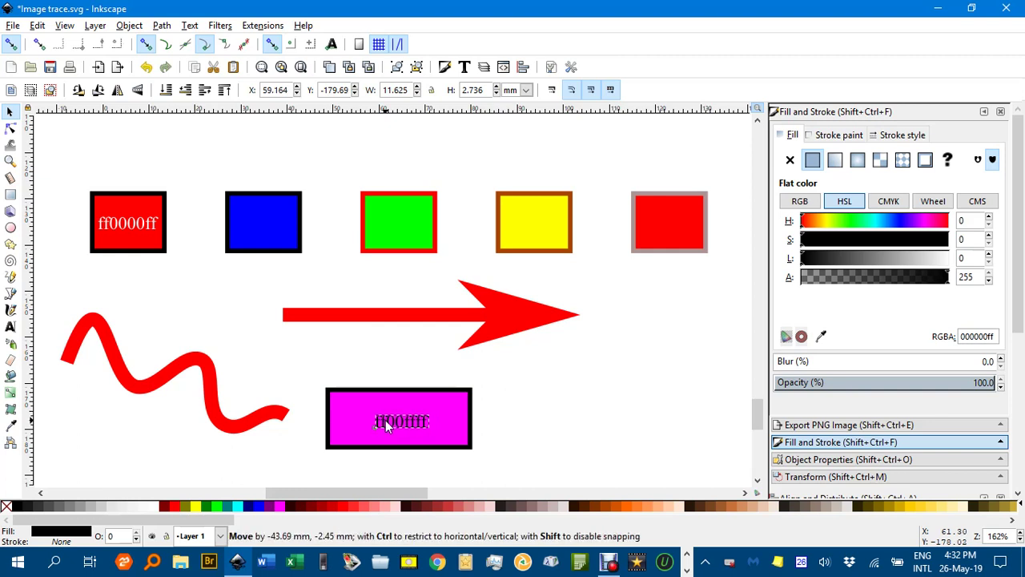
Nudge the ff00ffff label into place, then highlight the ff0000ff label's text for editing.
click(551, 418)
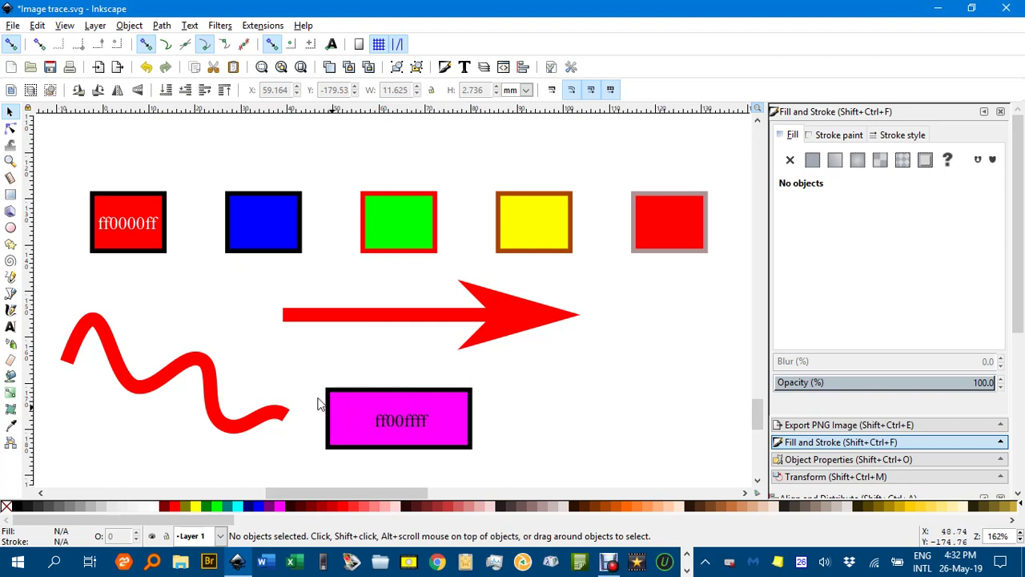
click(142, 233)
click(135, 227)
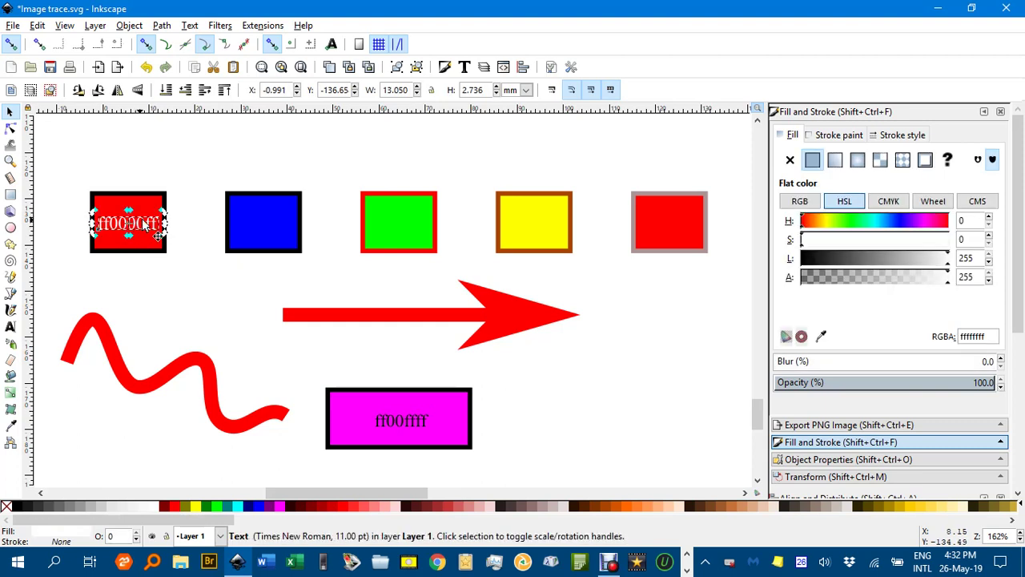
double_click(150, 222)
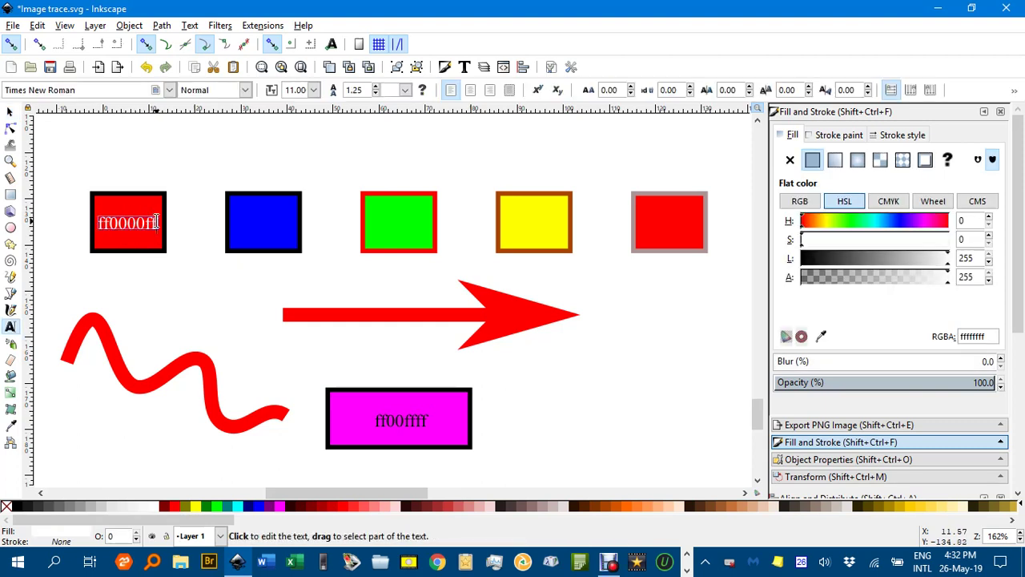
drag(158, 224, 95, 224)
click(95, 224)
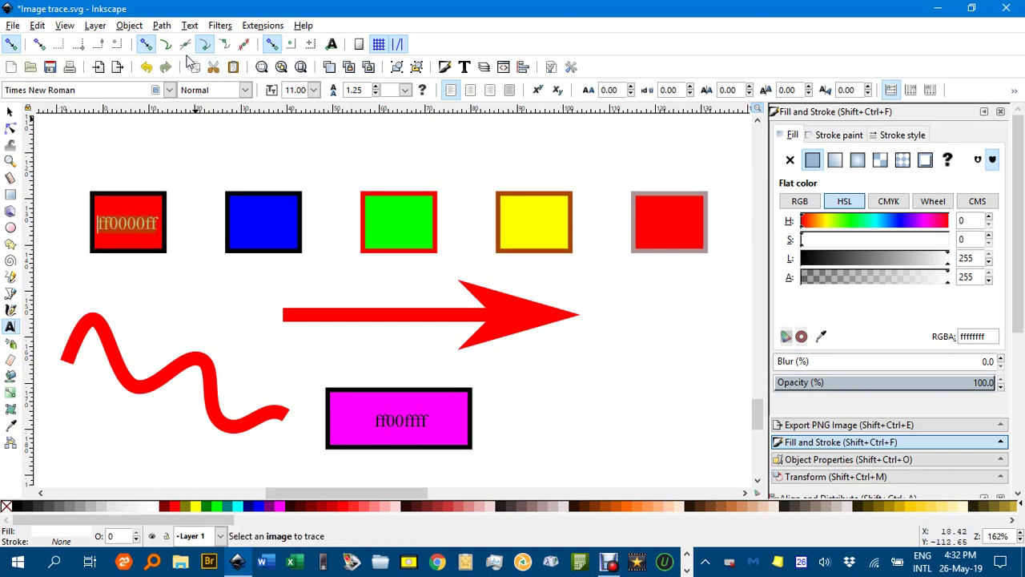
Open Extensions > Color > Replace color and set it to replace ff0000 with ff00ff.
click(251, 27)
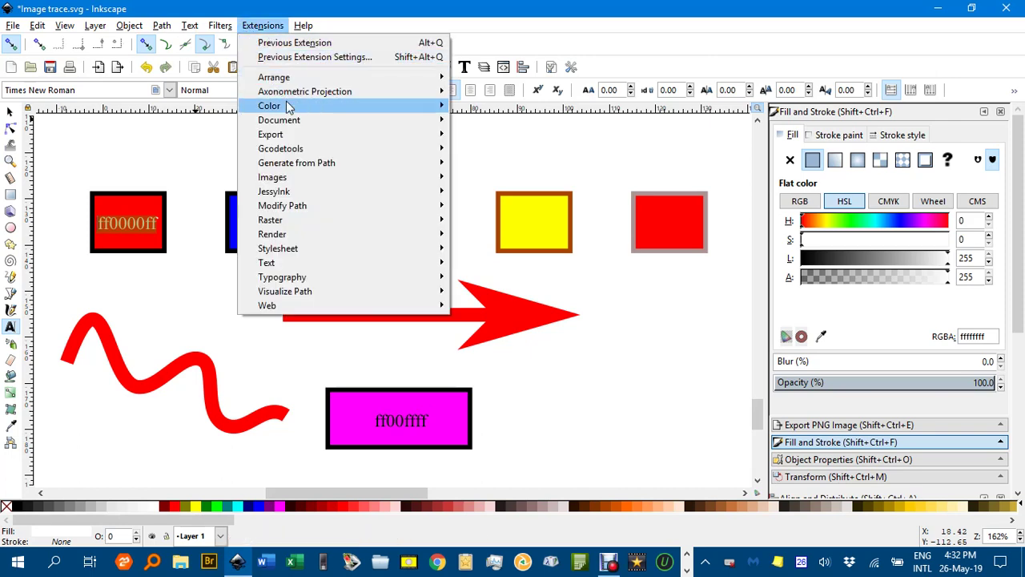
mouse_move(288, 106)
click(500, 363)
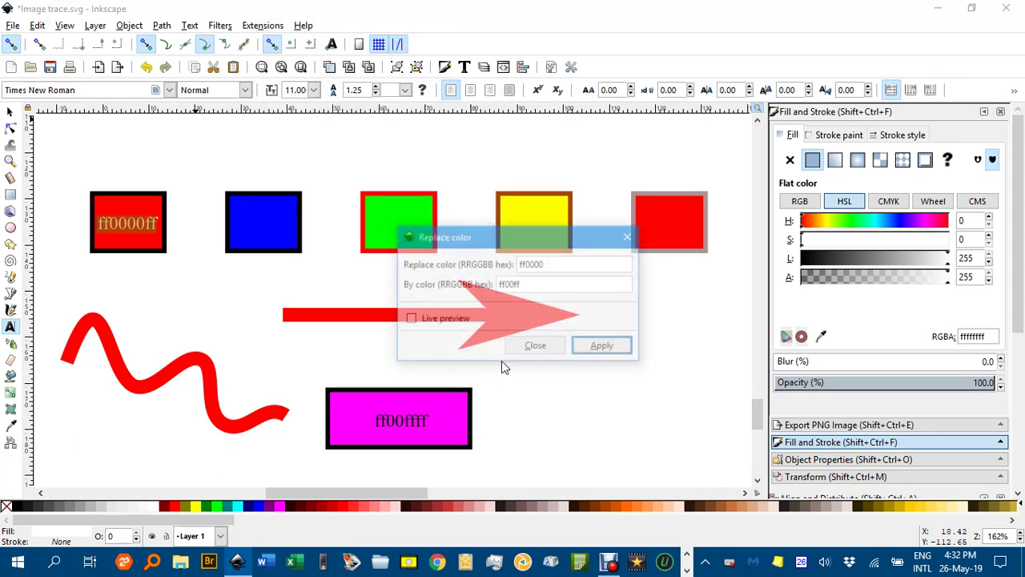
drag(564, 264, 493, 265)
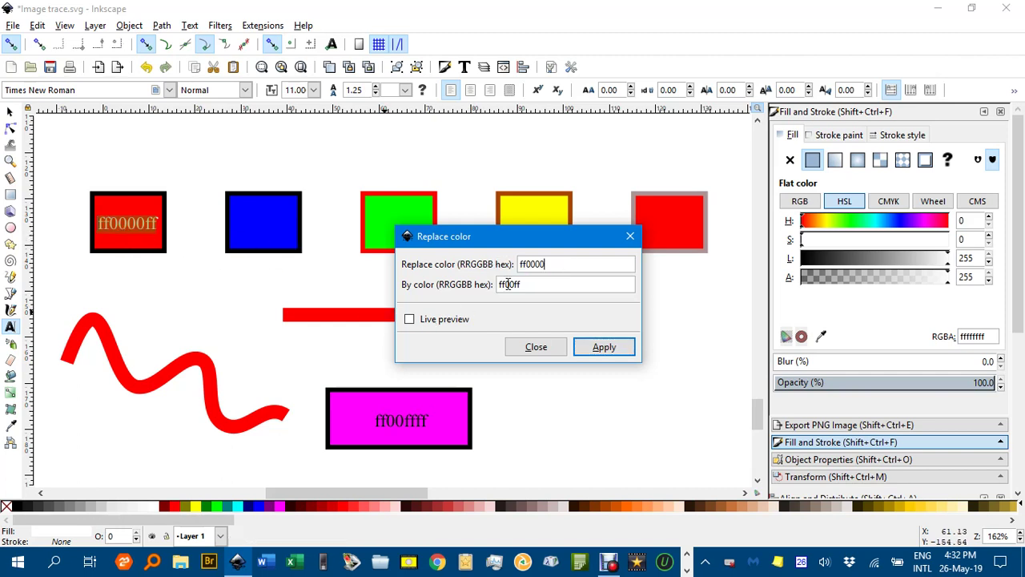
click(378, 422)
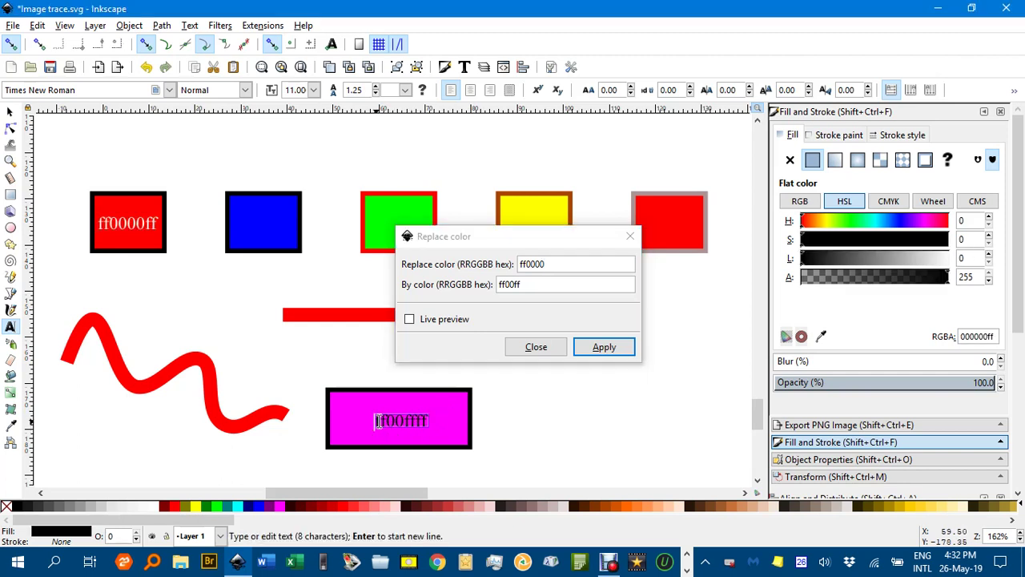
drag(378, 422, 433, 418)
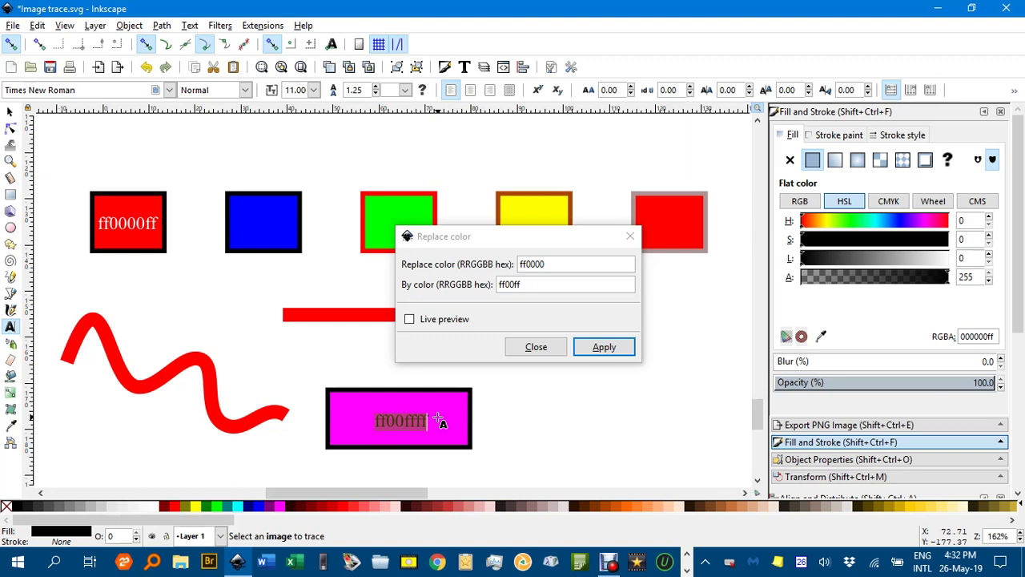
drag(533, 286, 484, 284)
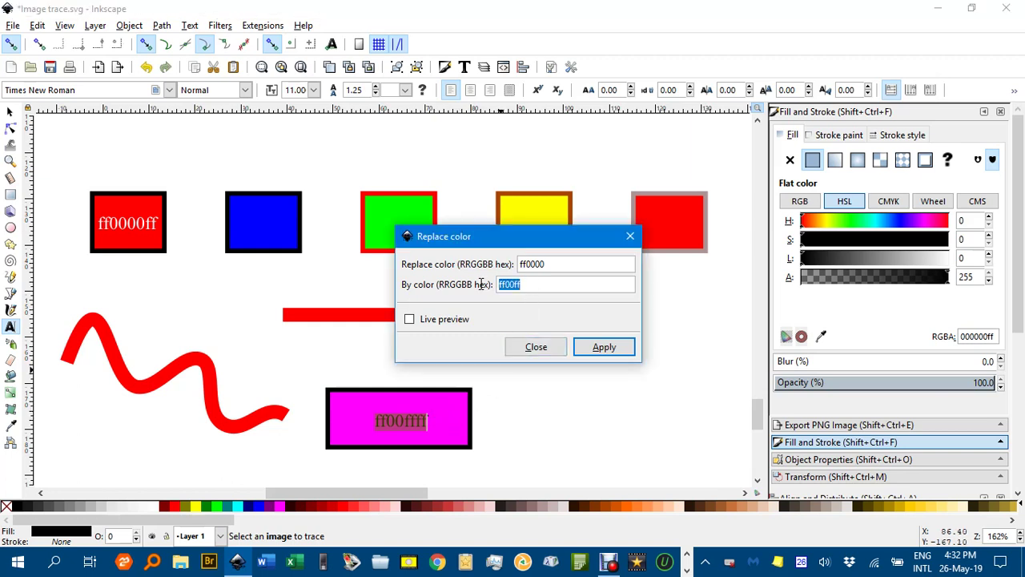
key(Right)
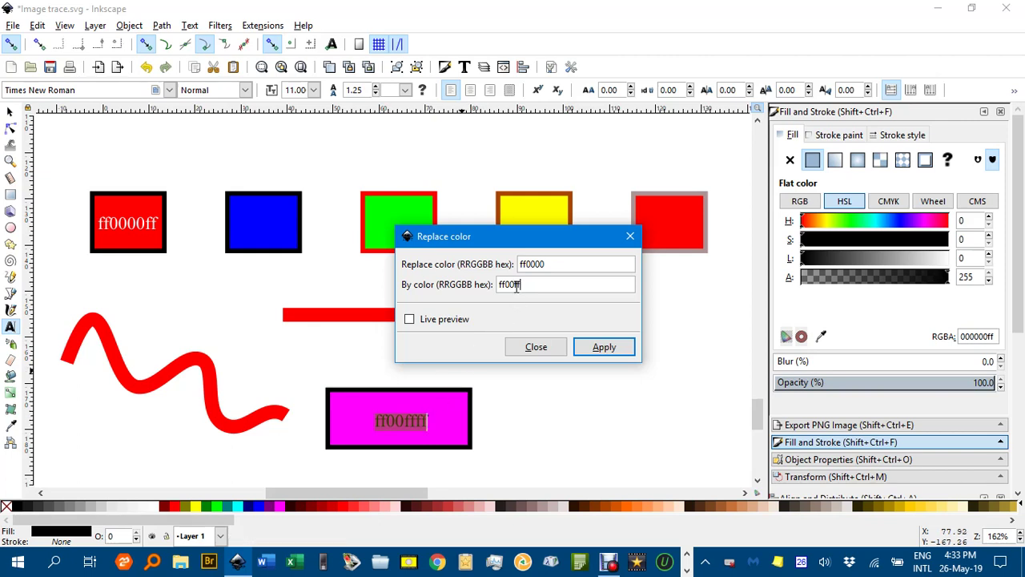
Apply and close the ff0000-to-ff00ff replacement, deselect, and browse the Edit > Select Same options.
click(604, 348)
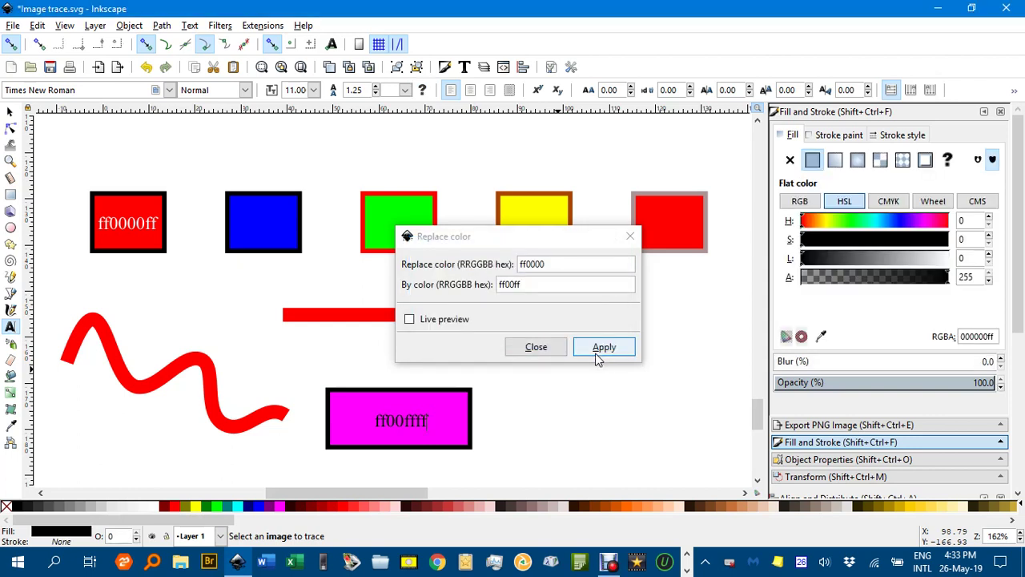
click(535, 348)
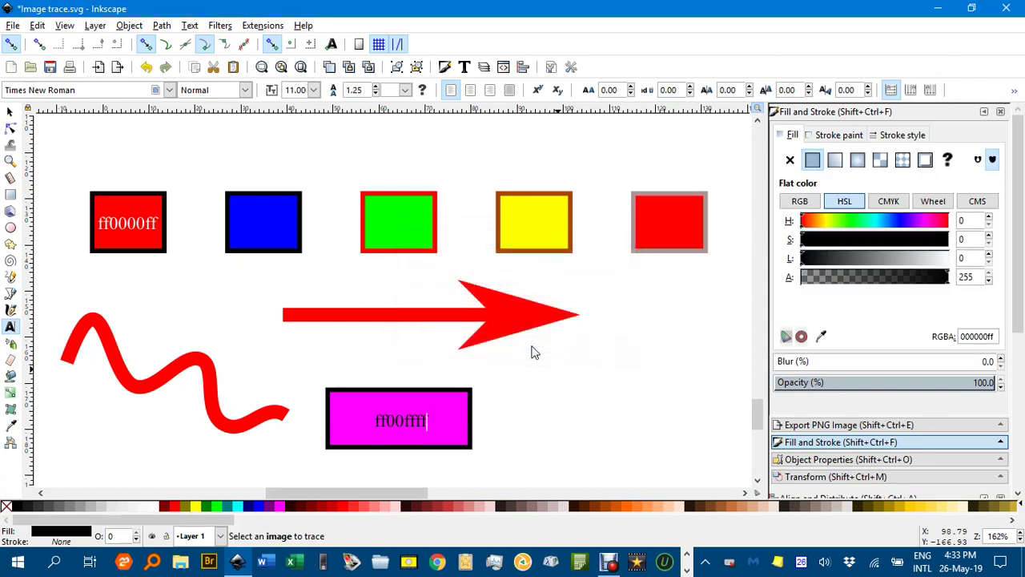
click(9, 112)
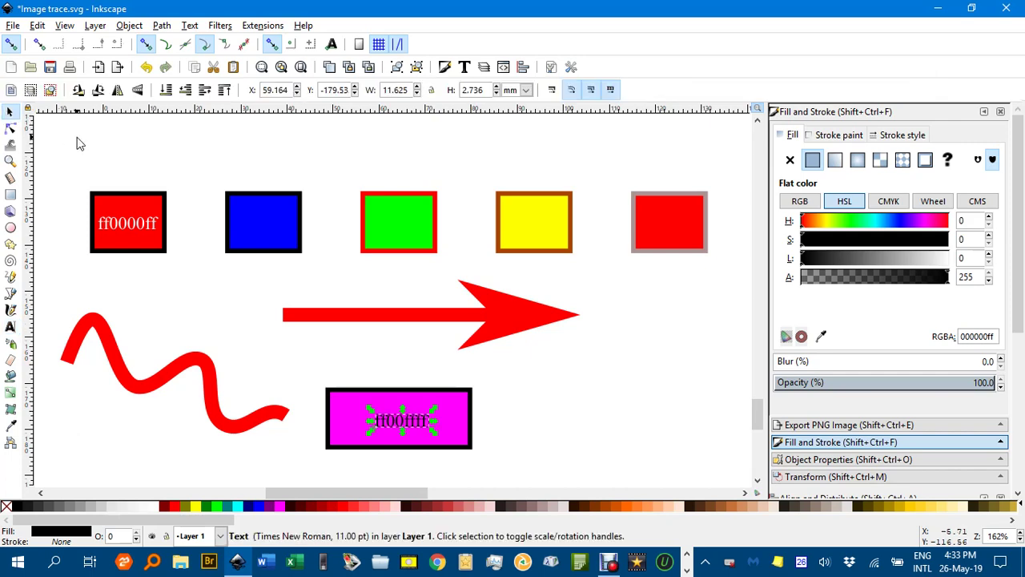
click(83, 144)
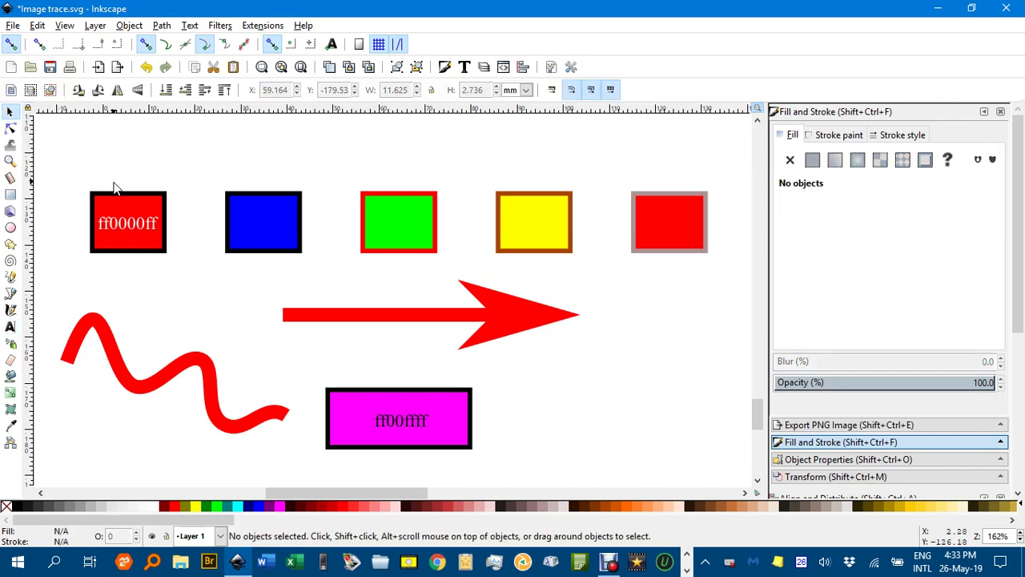
click(37, 24)
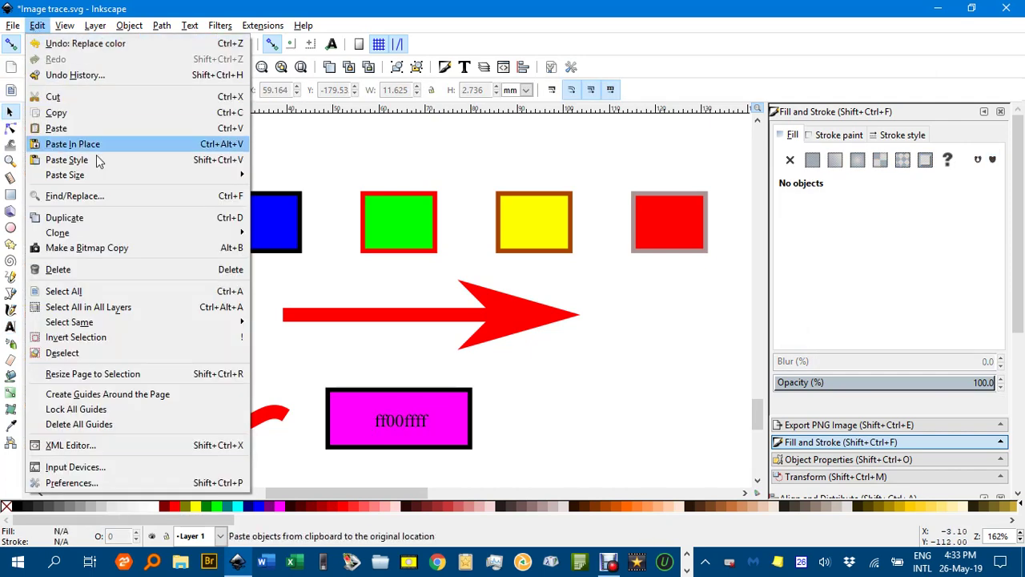
mouse_move(121, 319)
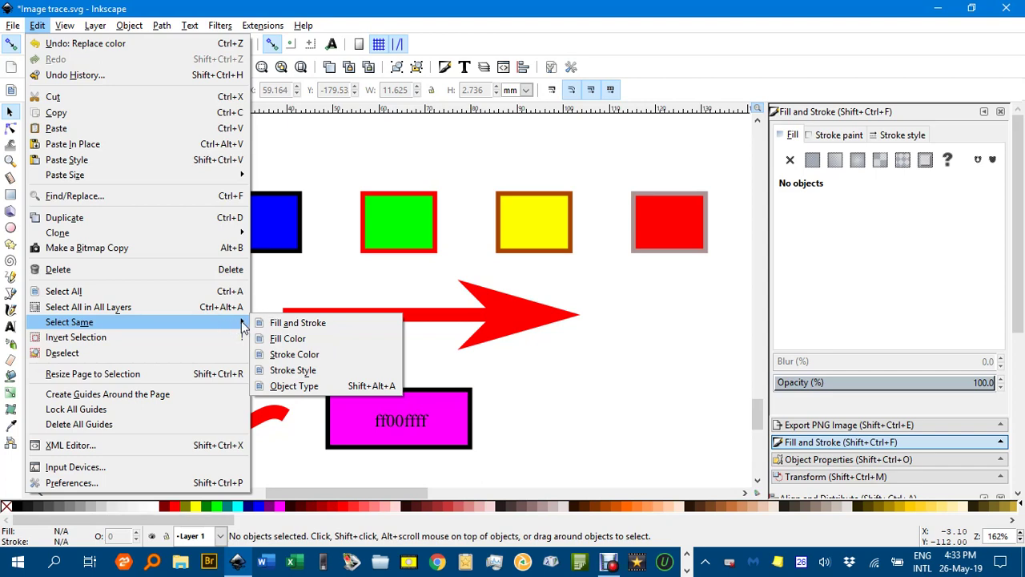
click(292, 282)
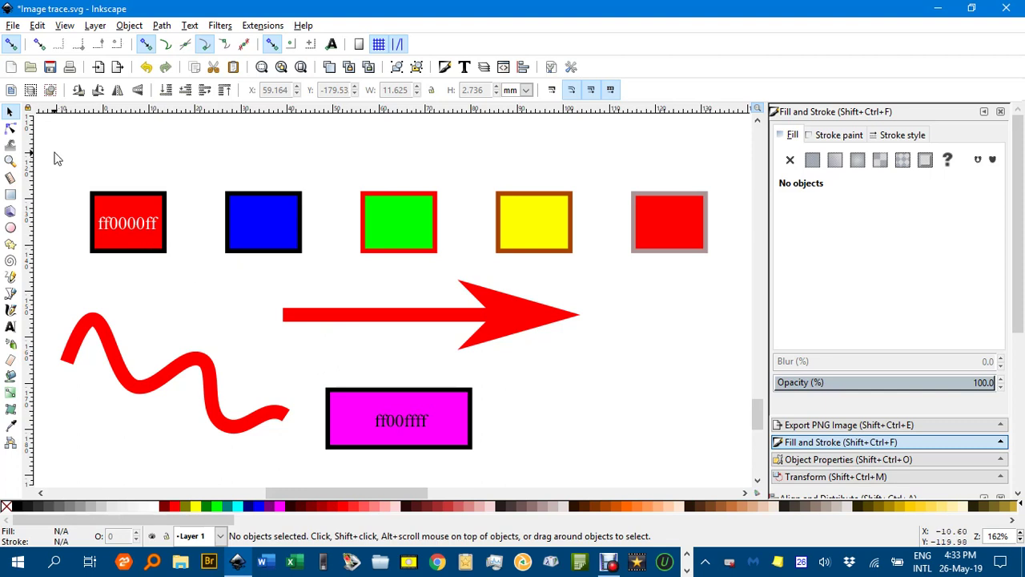
Select all shapes and apply Replace color, turning every red fill and stroke magenta.
drag(53, 151, 731, 484)
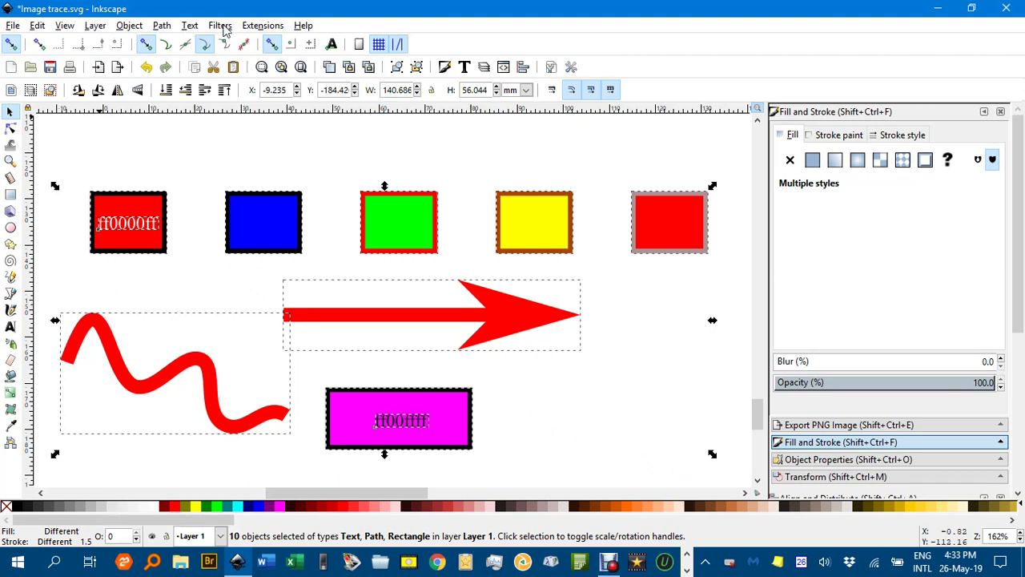
click(248, 25)
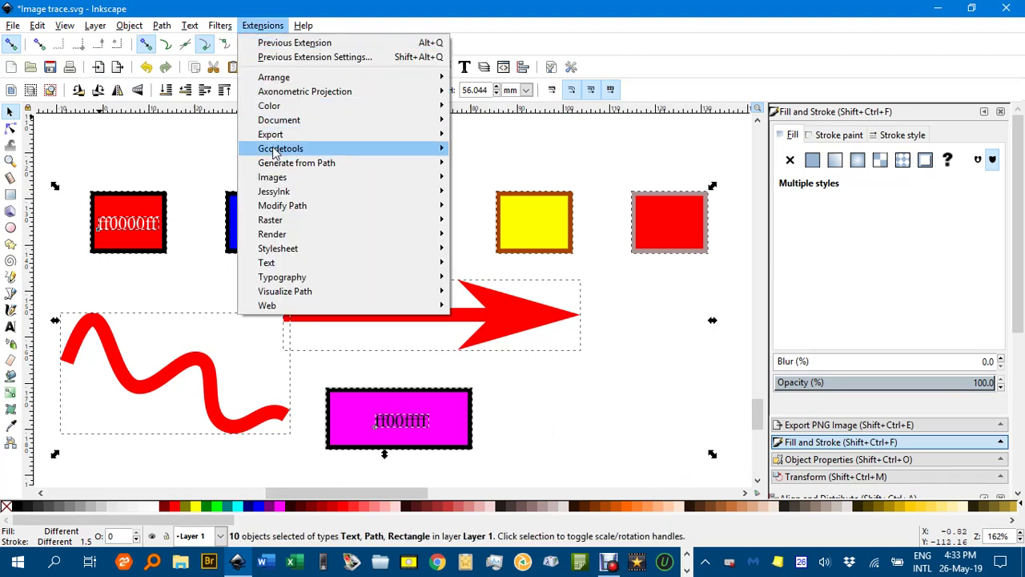
mouse_move(437, 108)
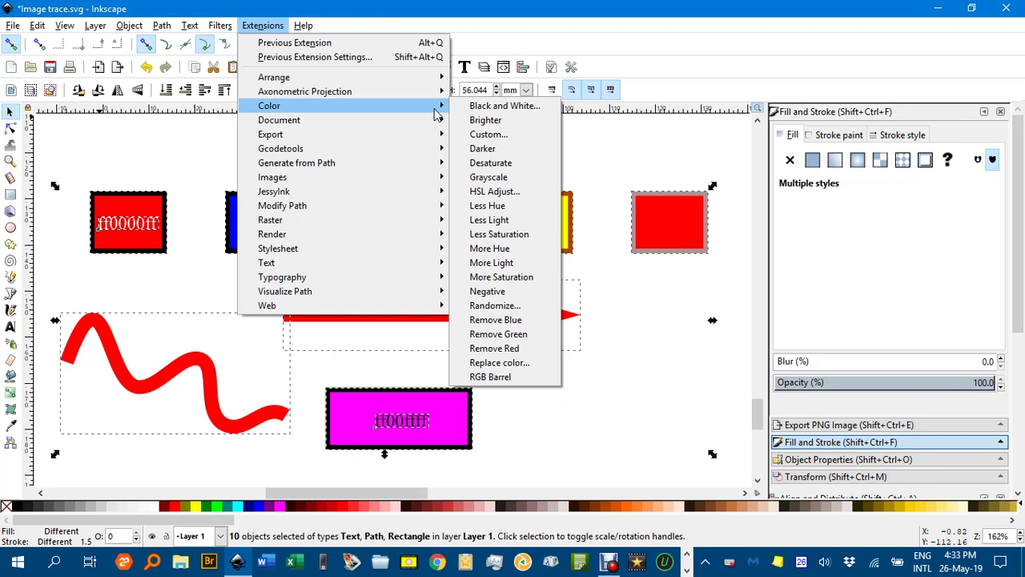
click(512, 362)
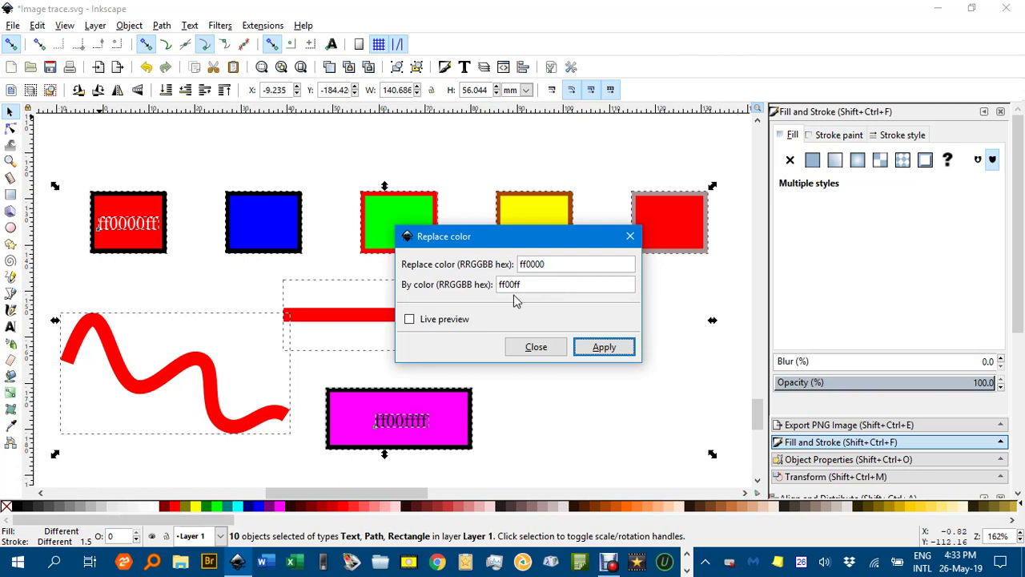
click(606, 355)
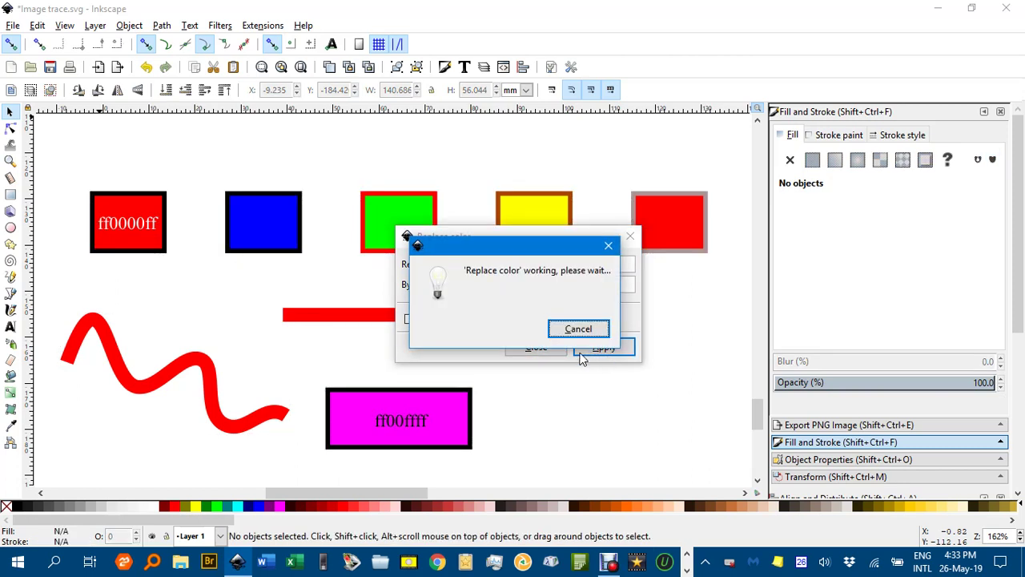
click(547, 353)
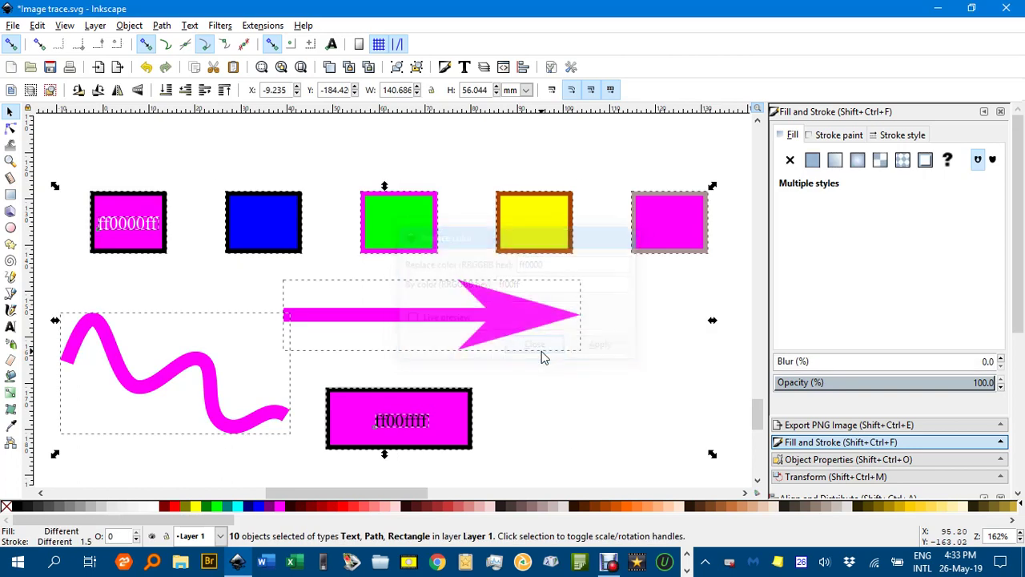
click(607, 380)
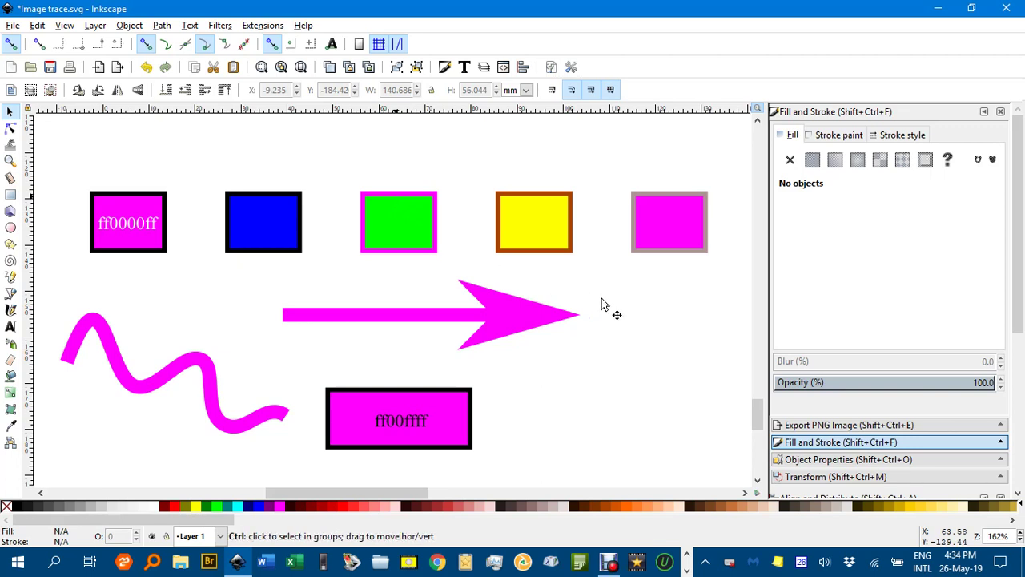
Undo the magenta Replace color run with Ctrl+Z.
key(ctrl+z)
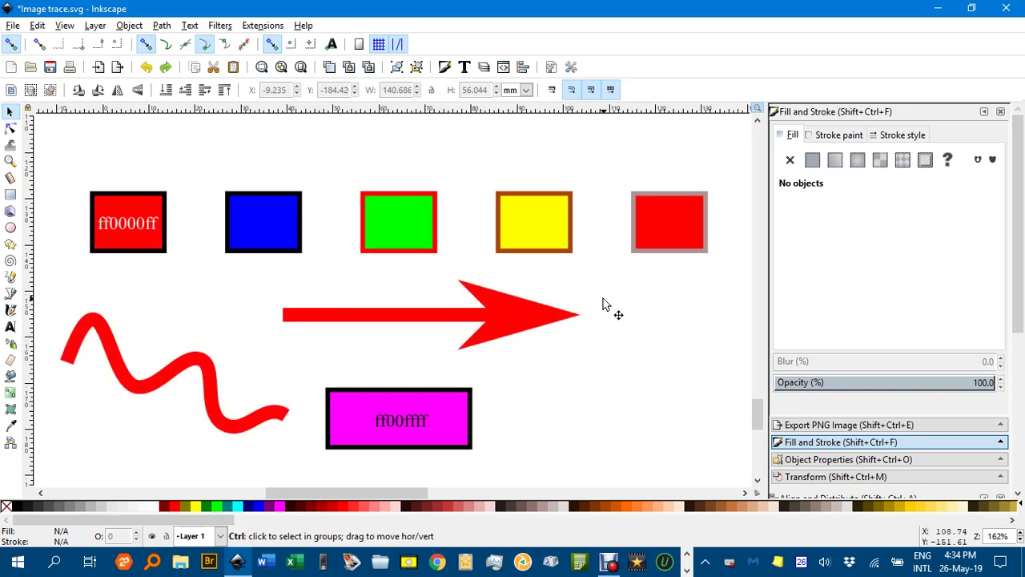
click(388, 200)
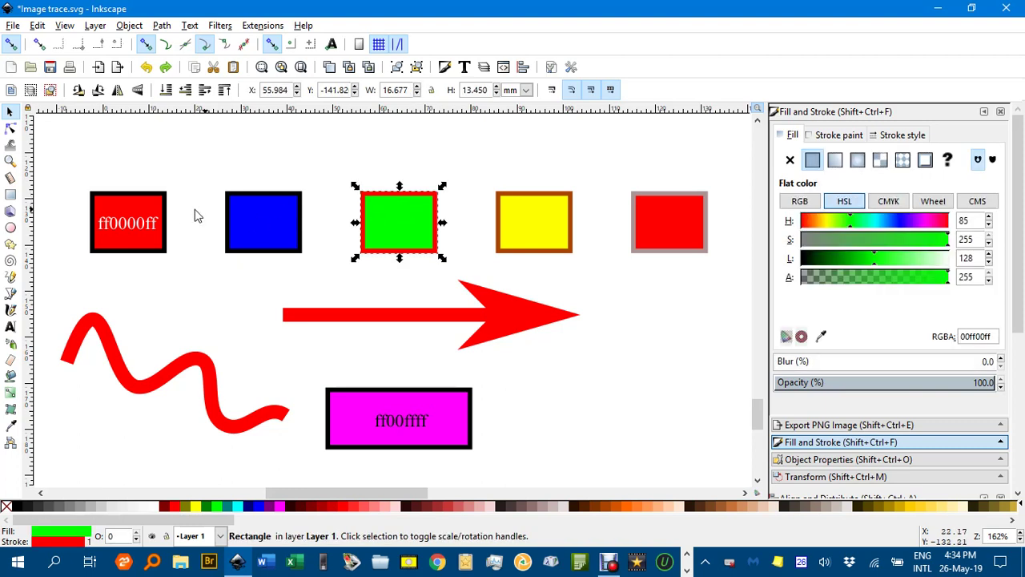
click(567, 404)
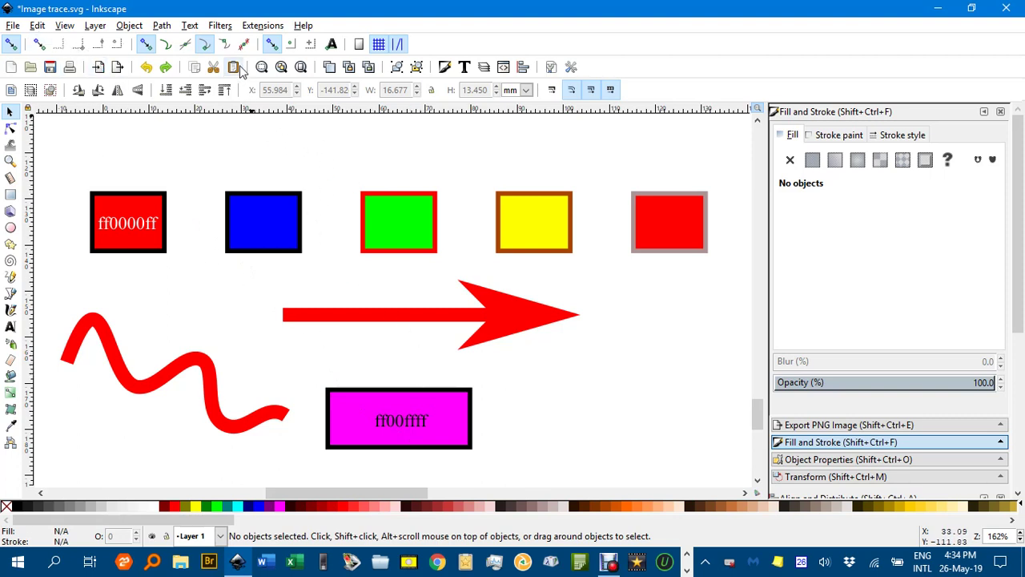
click(270, 30)
mouse_move(438, 108)
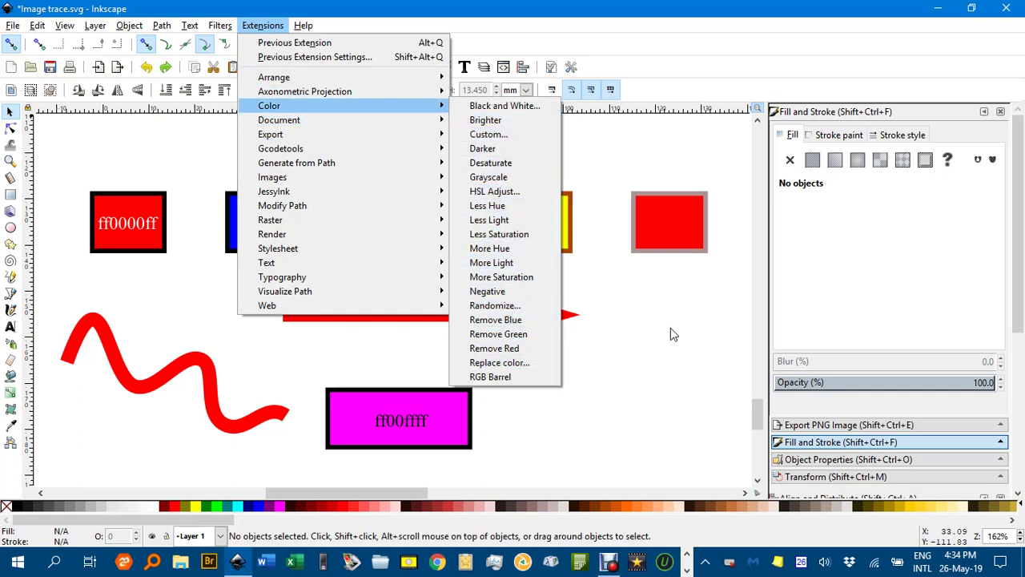
click(641, 349)
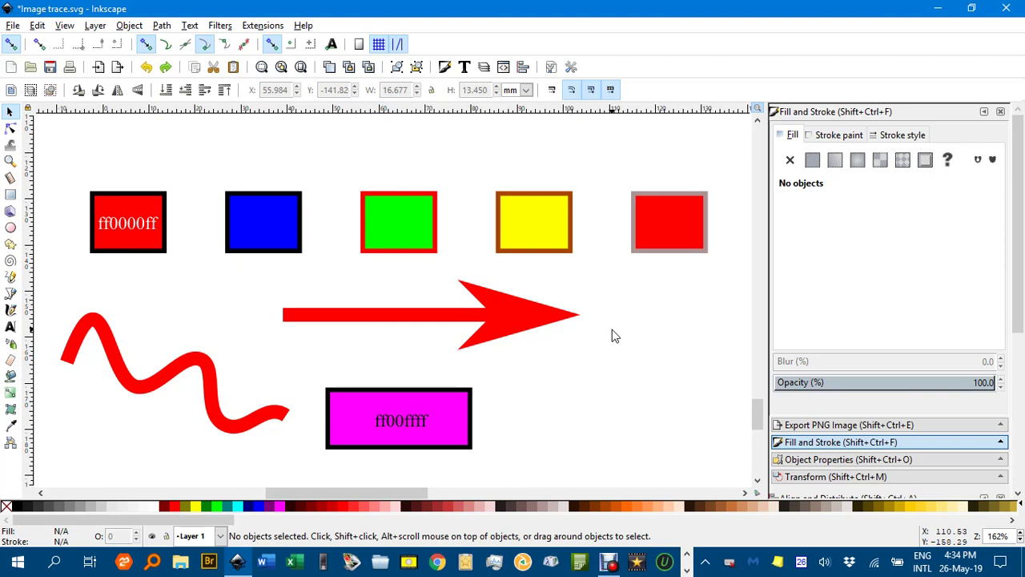